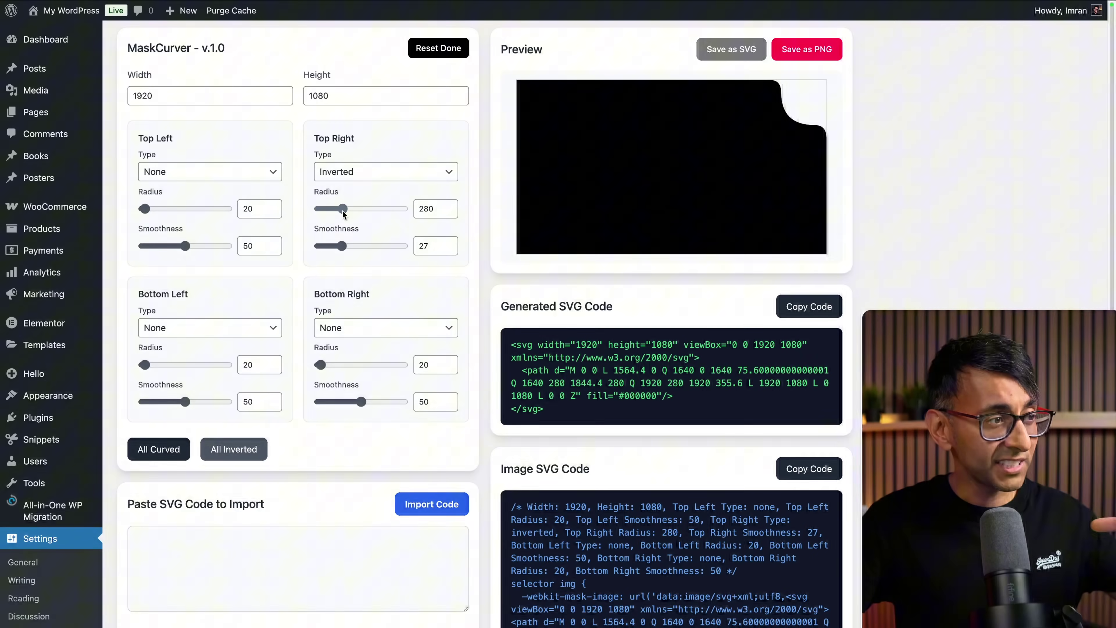
Step: Drag the Top Right Radius slider to enlarge the inverted top-right notch
{"action": "left_click_drag", "start_coordinate": [346, 211], "coordinate": [375, 216]}
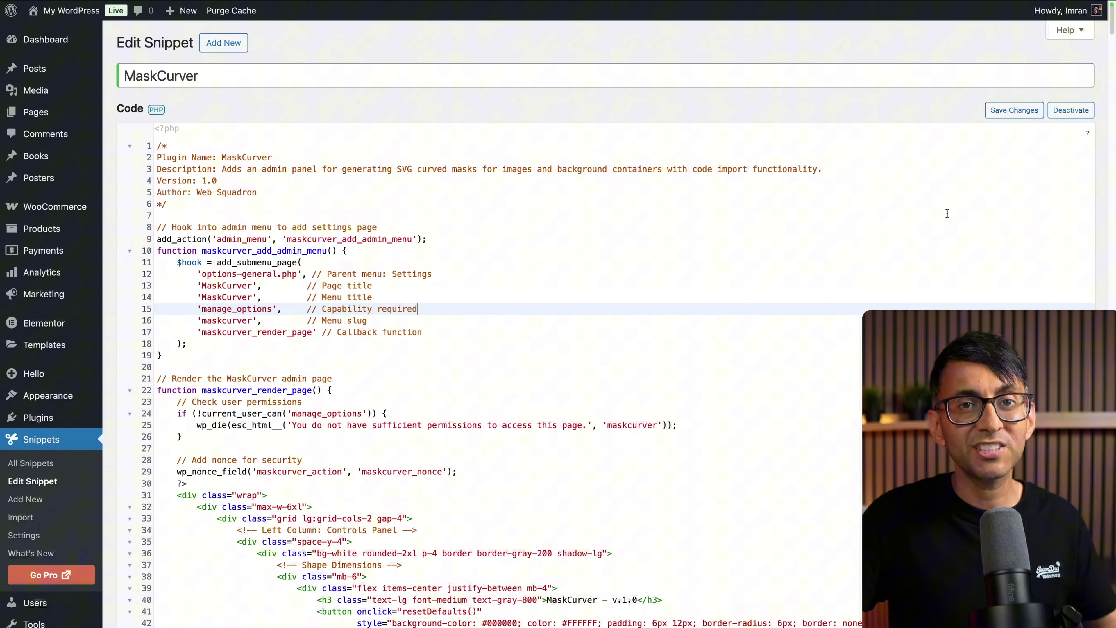
Step: Go from the snippet code to the MaskCurver page under Settings
{"action": "scroll", "coordinate": [528, 352], "scroll_direction": "down", "scroll_amount": 10}
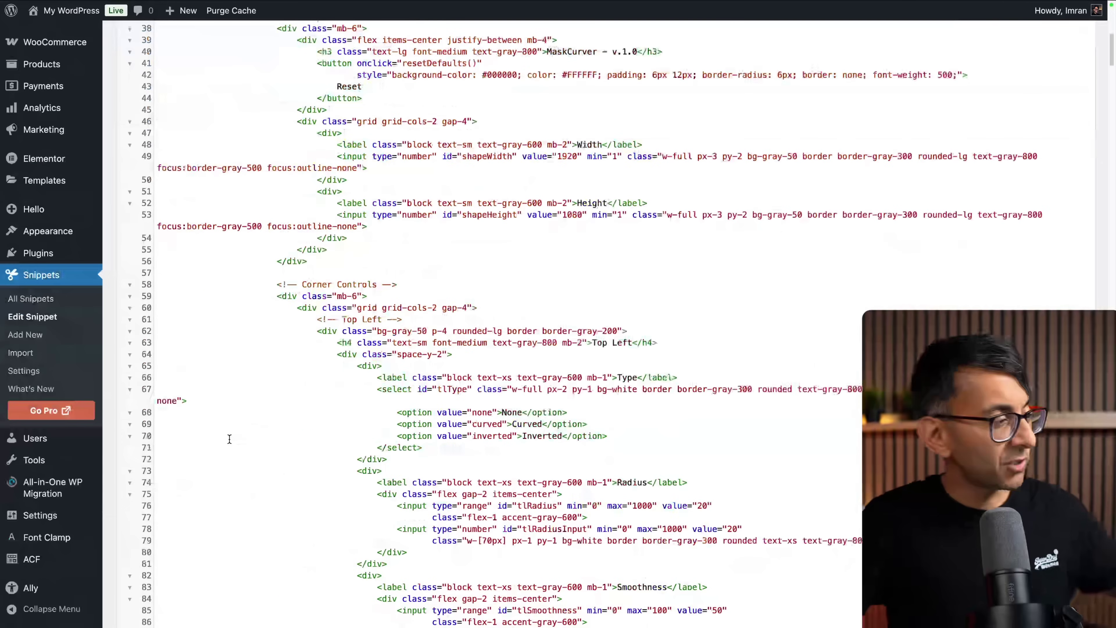
{"action": "mouse_move", "coordinate": [59, 515]}
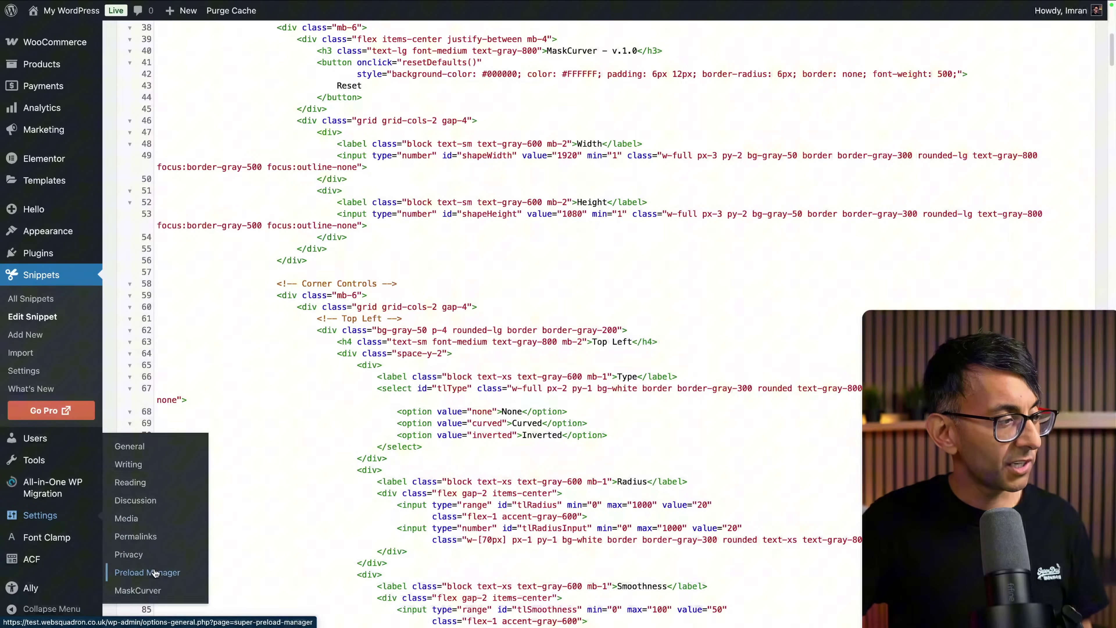
{"action": "left_click", "coordinate": [166, 591]}
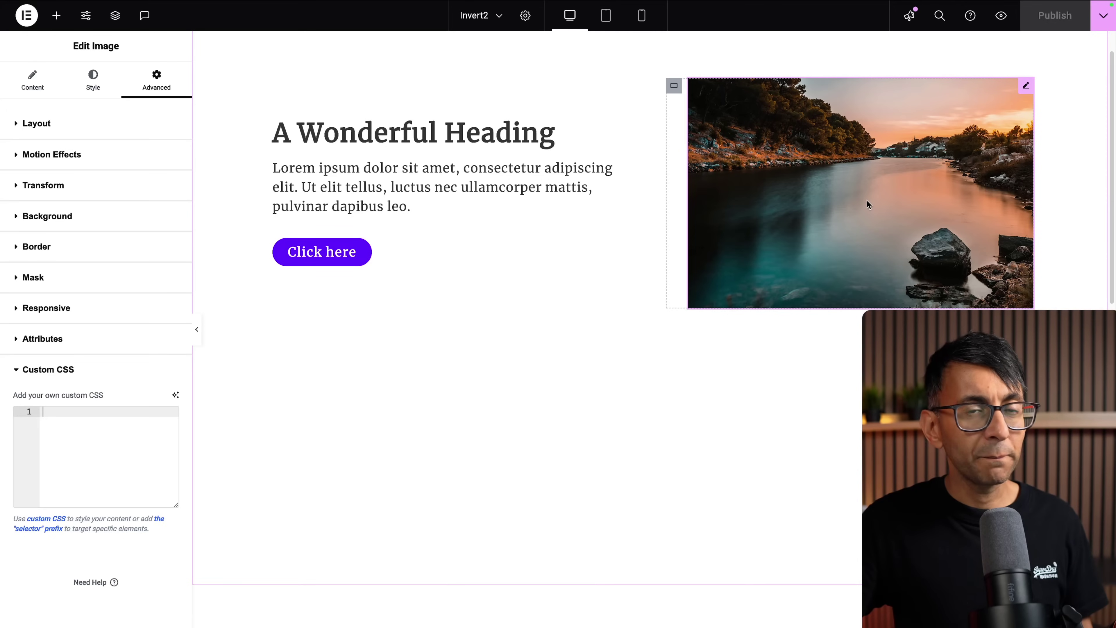
Step: Show the image widget's Style settings in Elementor's Edit Image panel
{"action": "left_click", "coordinate": [92, 80]}
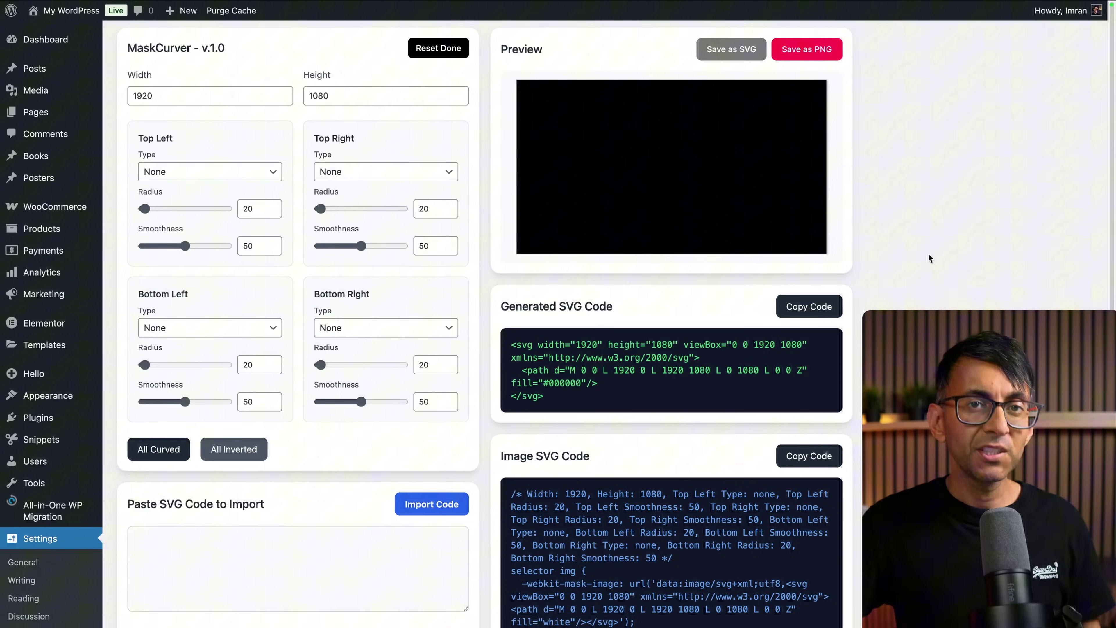
Step: Change the mask width from 1920 to 540 and height from 1080 to 360
{"action": "left_click", "coordinate": [160, 96]}
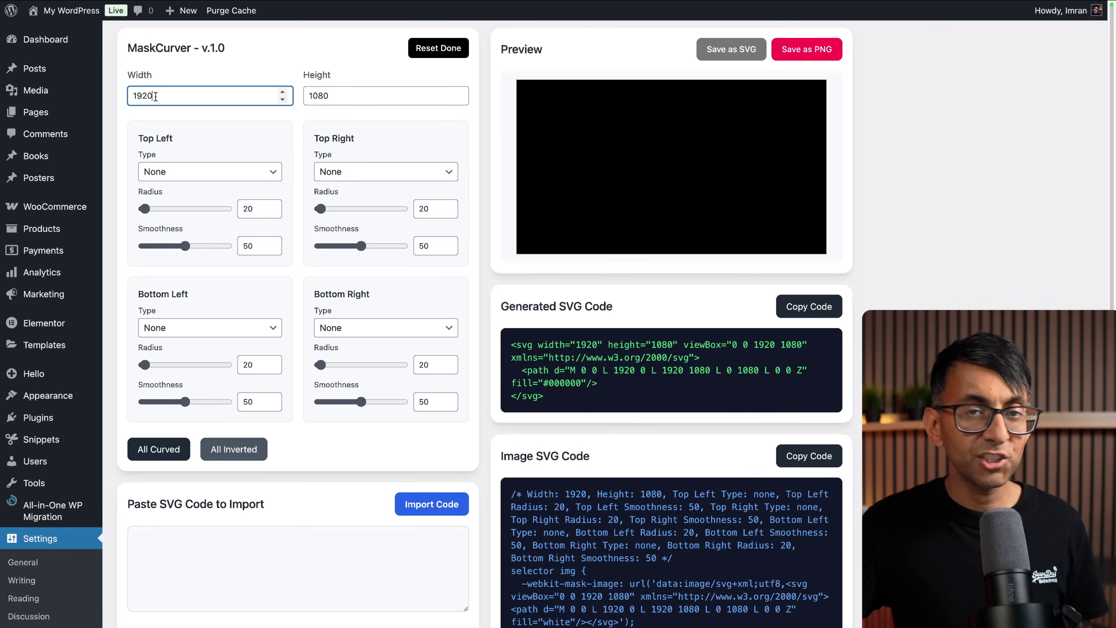
{"action": "left_click_drag", "start_coordinate": [155, 96], "coordinate": [131, 96]}
{"action": "type", "text": "540"}
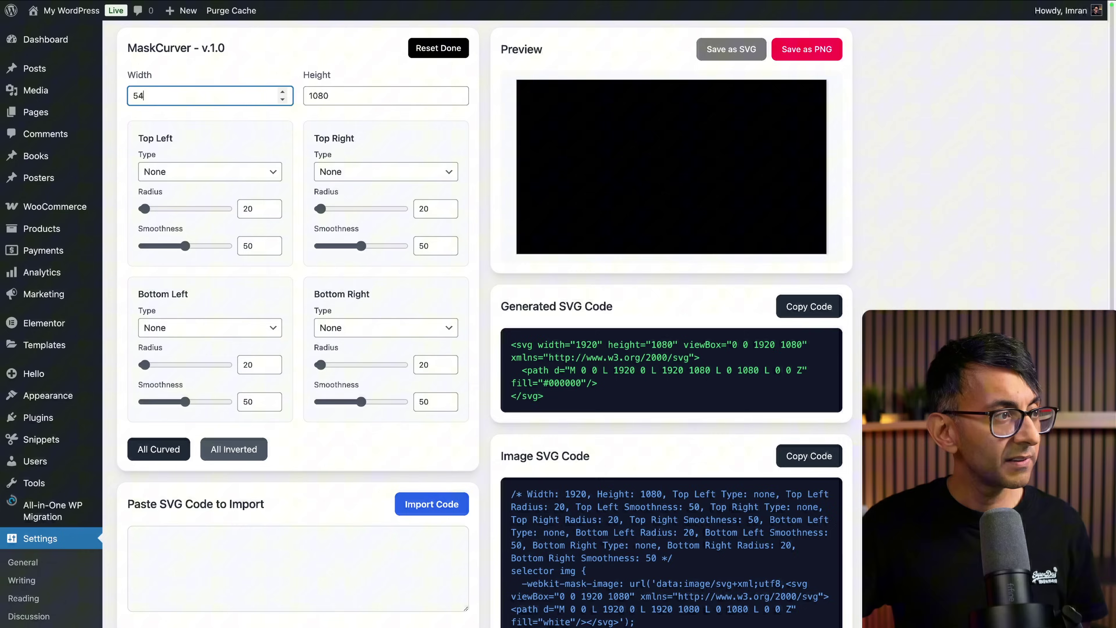
{"action": "double_click", "coordinate": [328, 95]}
{"action": "type", "text": "360"}
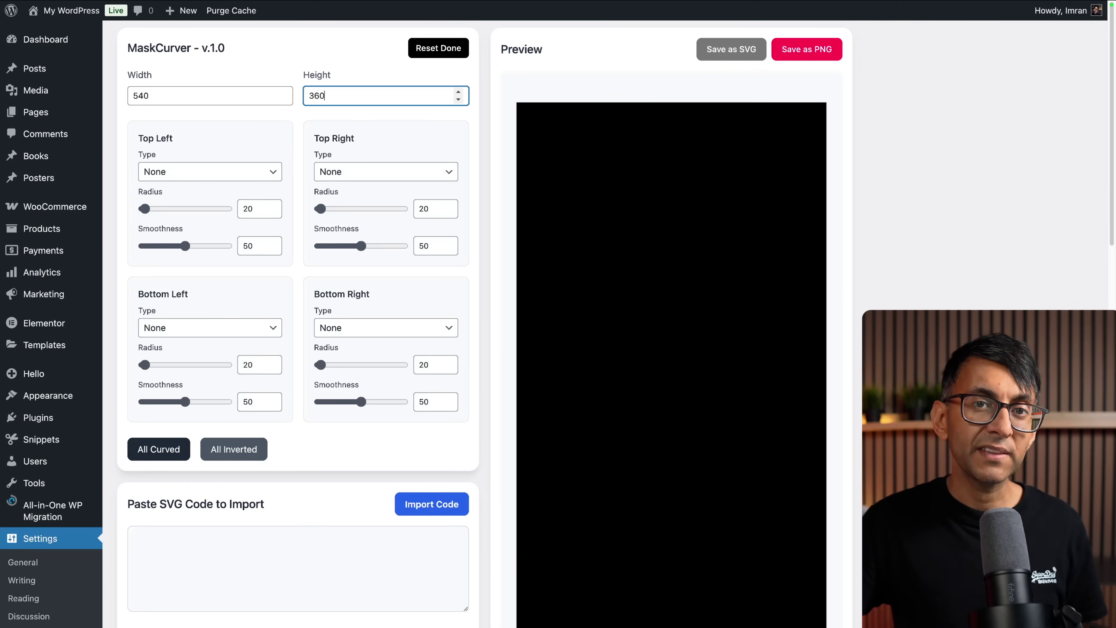
{"action": "left_click", "coordinate": [347, 78]}
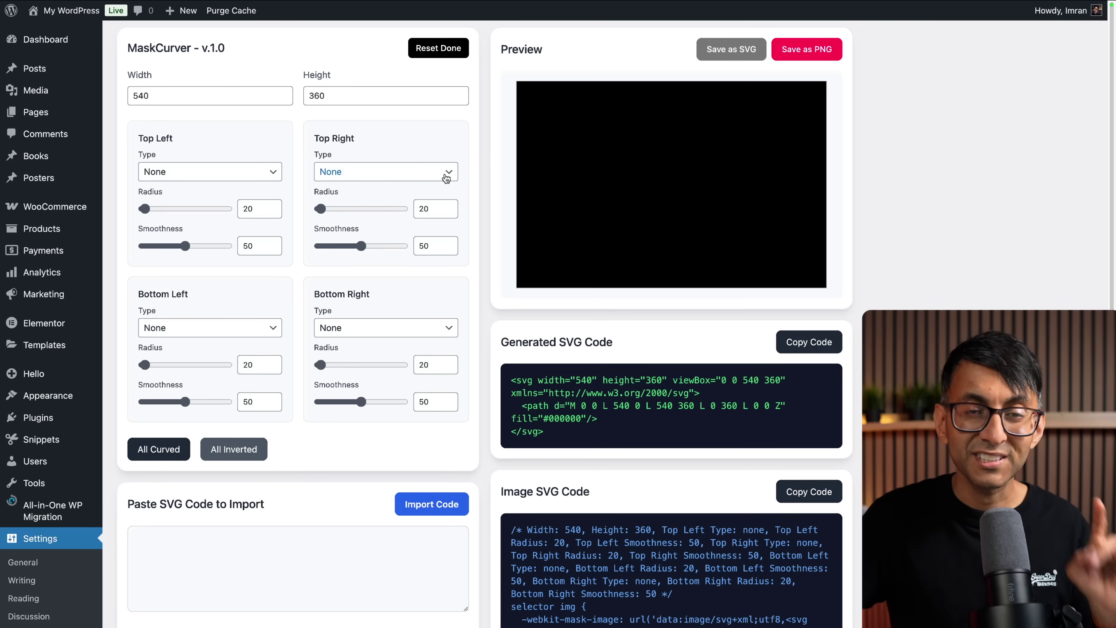
Step: Preview all four corners Curved, then all Inverted, then reset every setting
{"action": "left_click", "coordinate": [349, 172]}
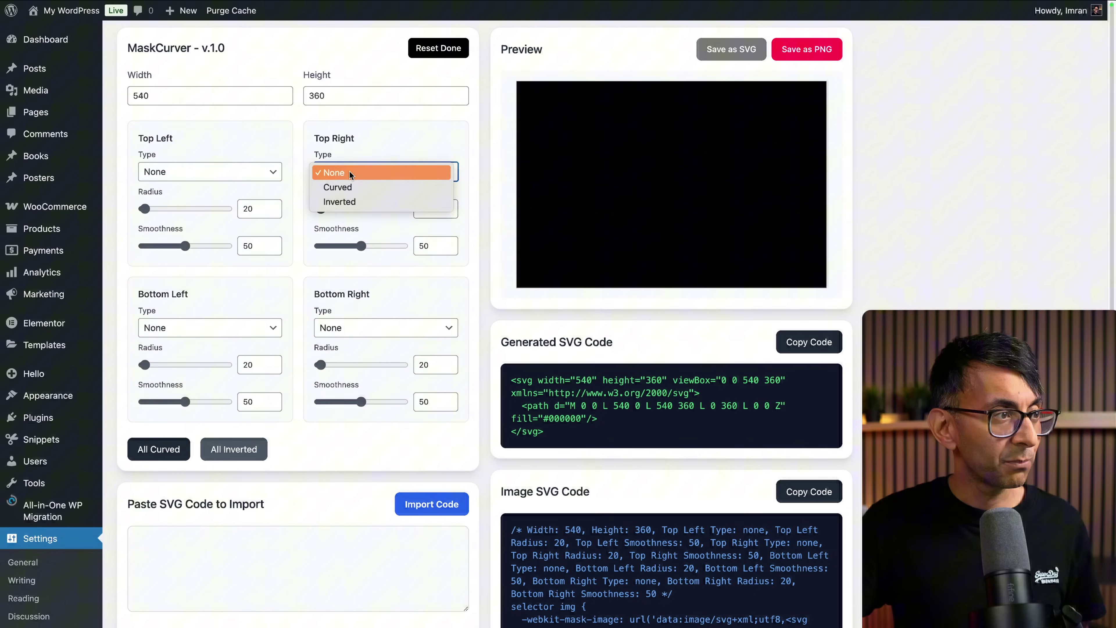
{"action": "left_click", "coordinate": [371, 147]}
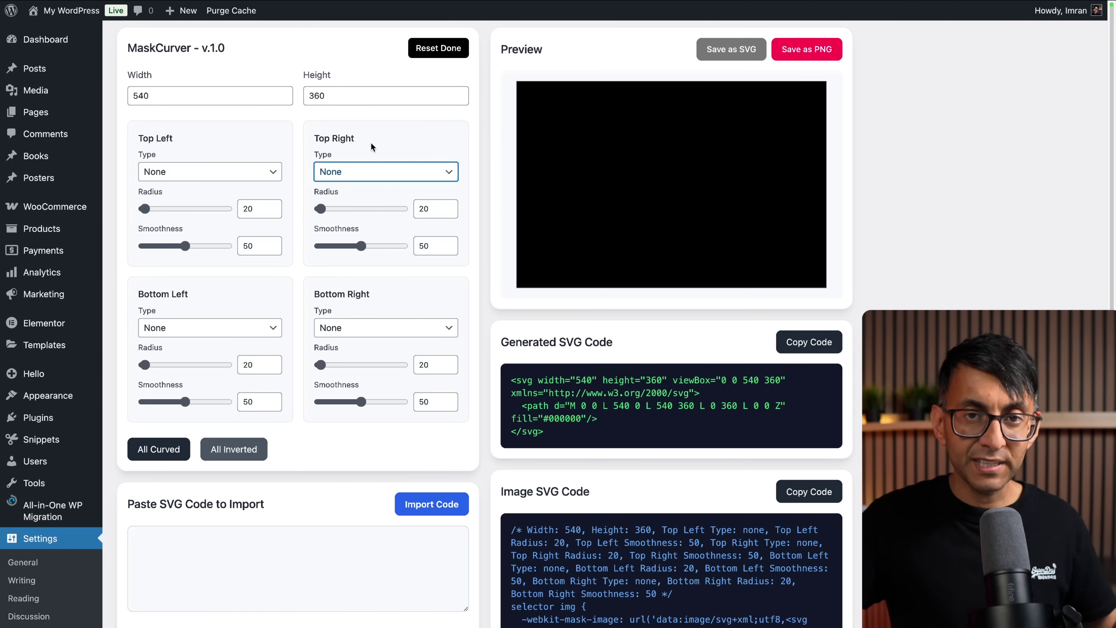
{"action": "left_click", "coordinate": [159, 453]}
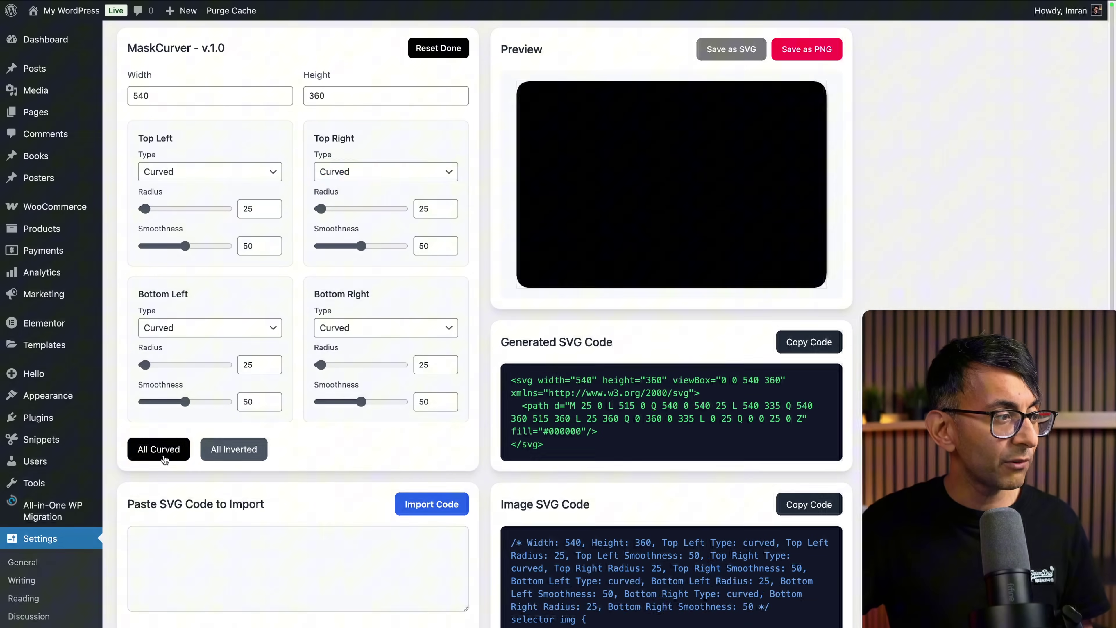
{"action": "left_click", "coordinate": [237, 453]}
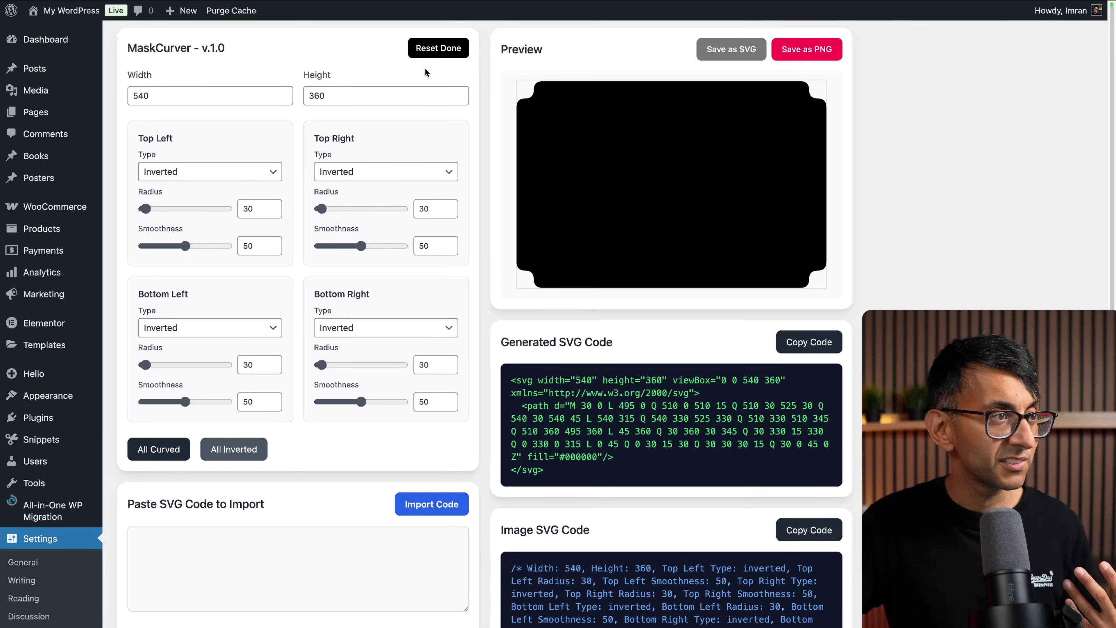
{"action": "left_click", "coordinate": [435, 52]}
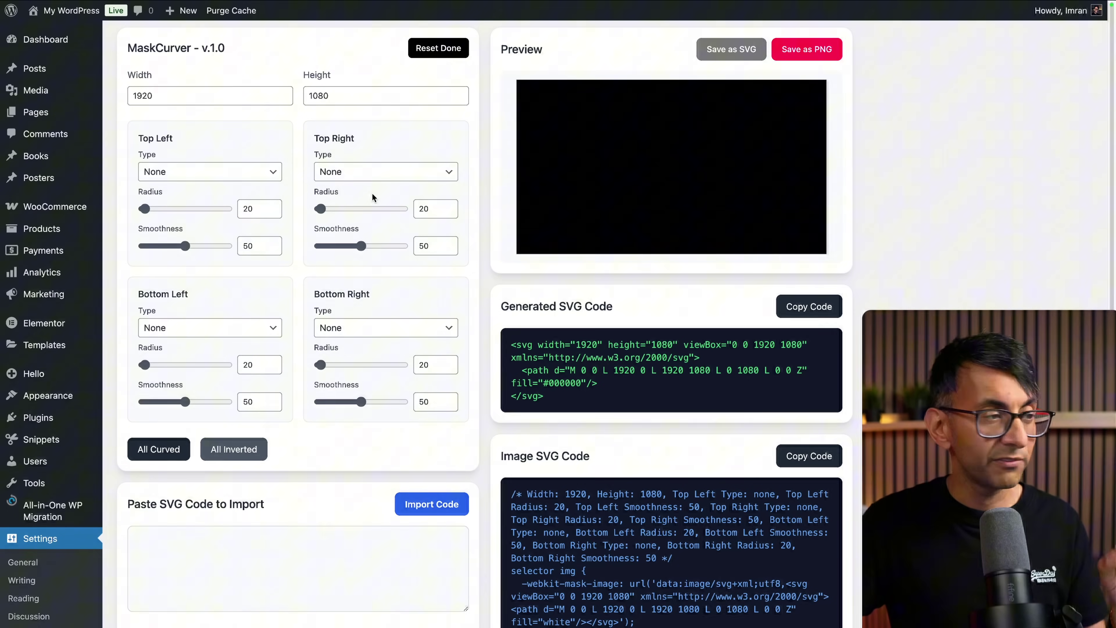
Step: Make the top-right and bottom-right corners Curved, with bottom-right radius at 1000, then reset
{"action": "left_click", "coordinate": [378, 171]}
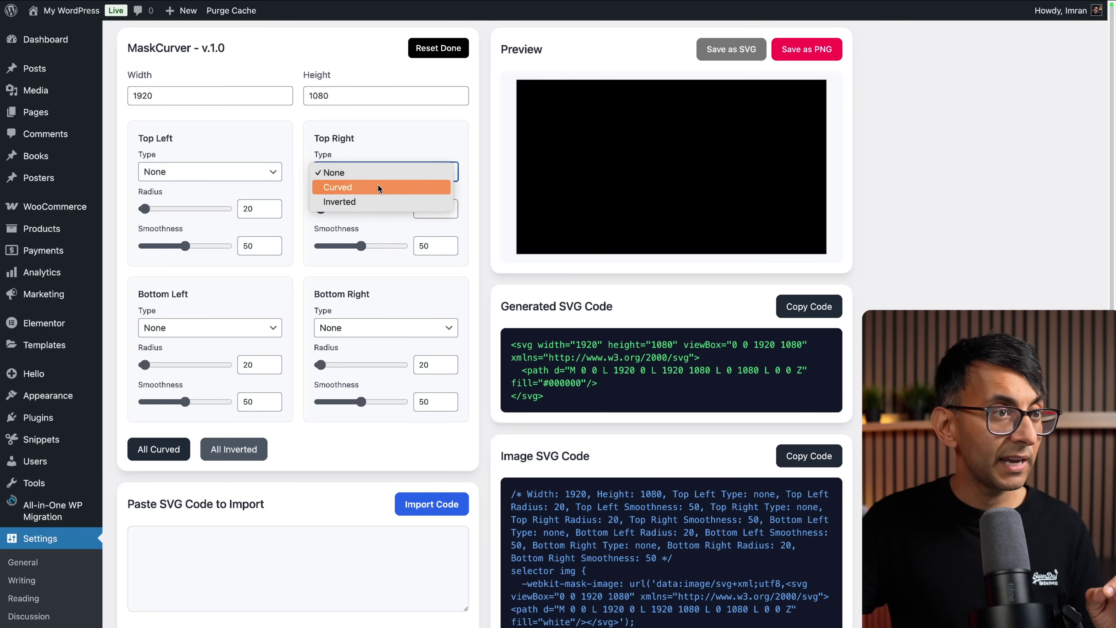
{"action": "left_click", "coordinate": [378, 184]}
{"action": "left_click_drag", "start_coordinate": [332, 208], "coordinate": [419, 217]}
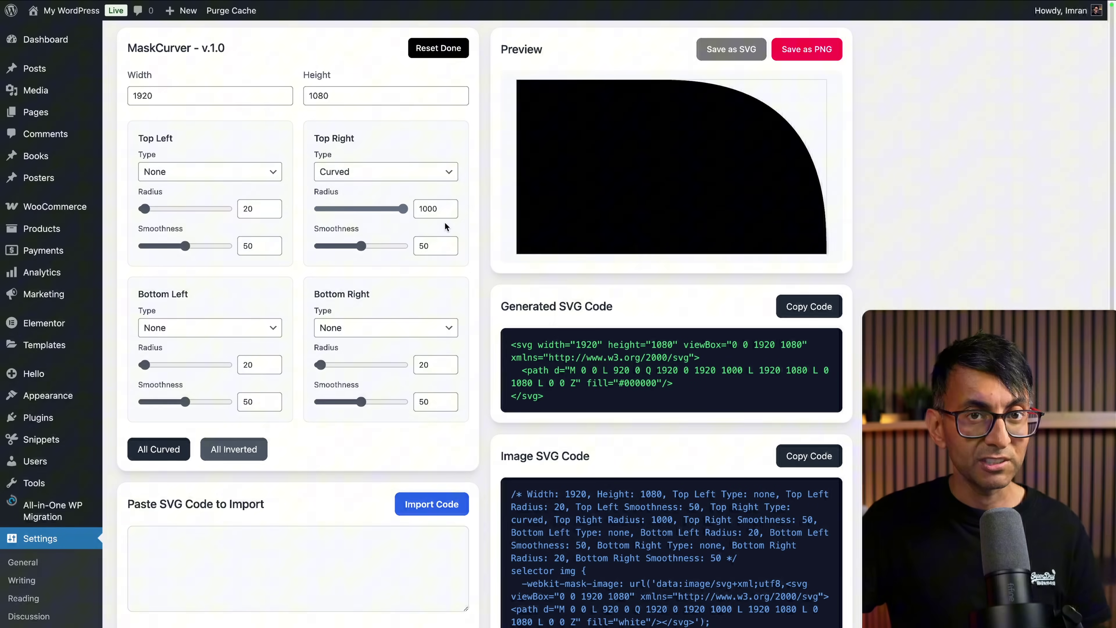
{"action": "left_click", "coordinate": [347, 327]}
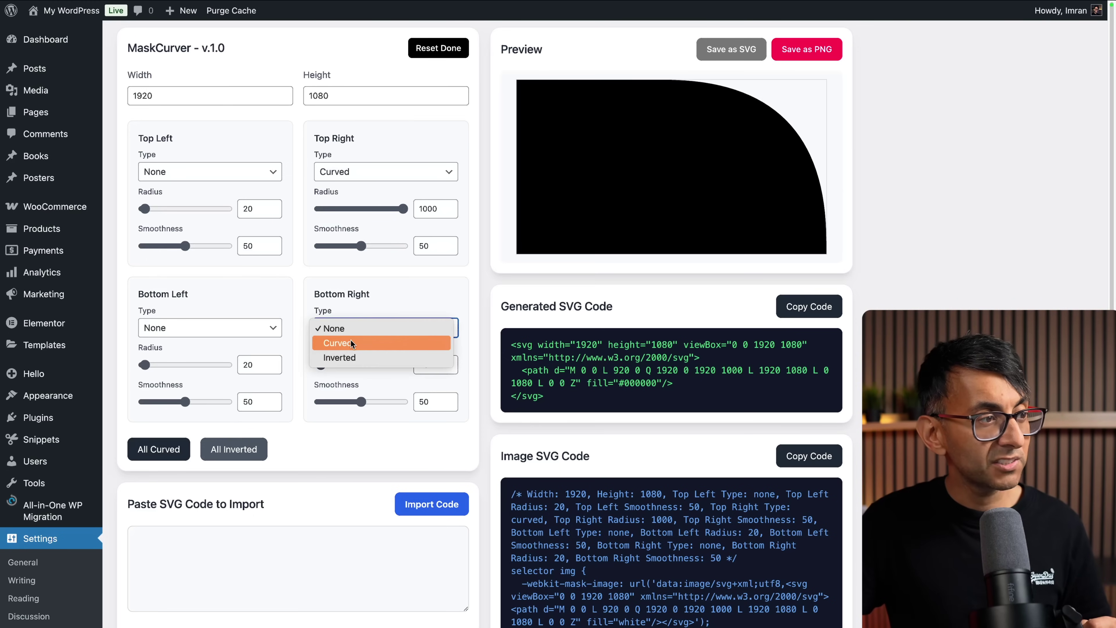
{"action": "left_click", "coordinate": [350, 339]}
{"action": "left_click", "coordinate": [320, 365]}
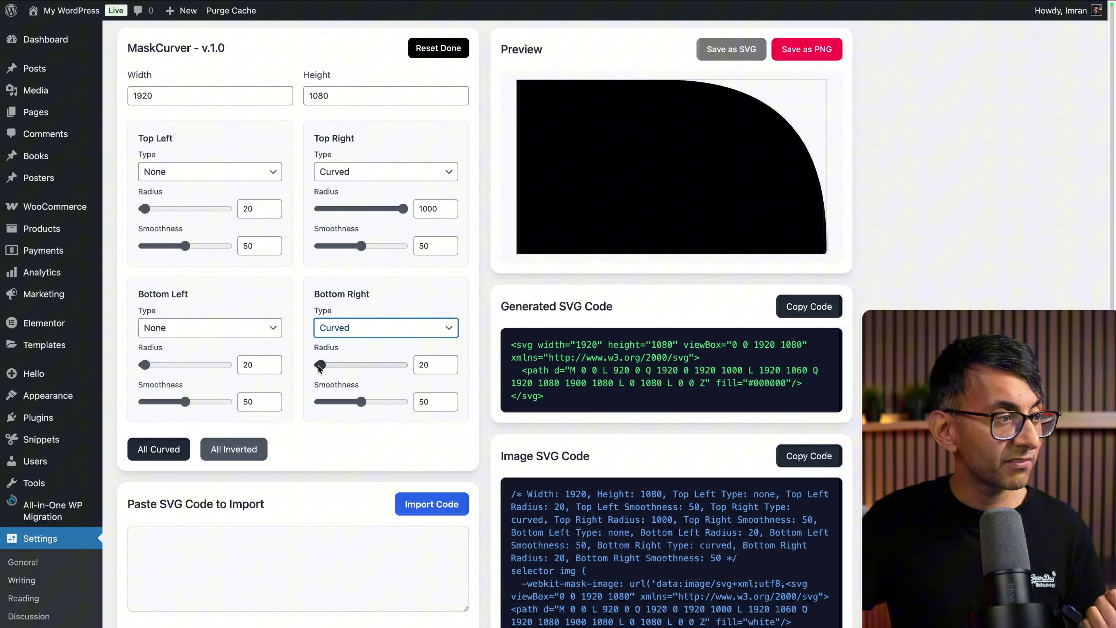
{"action": "key", "text": "Left"}
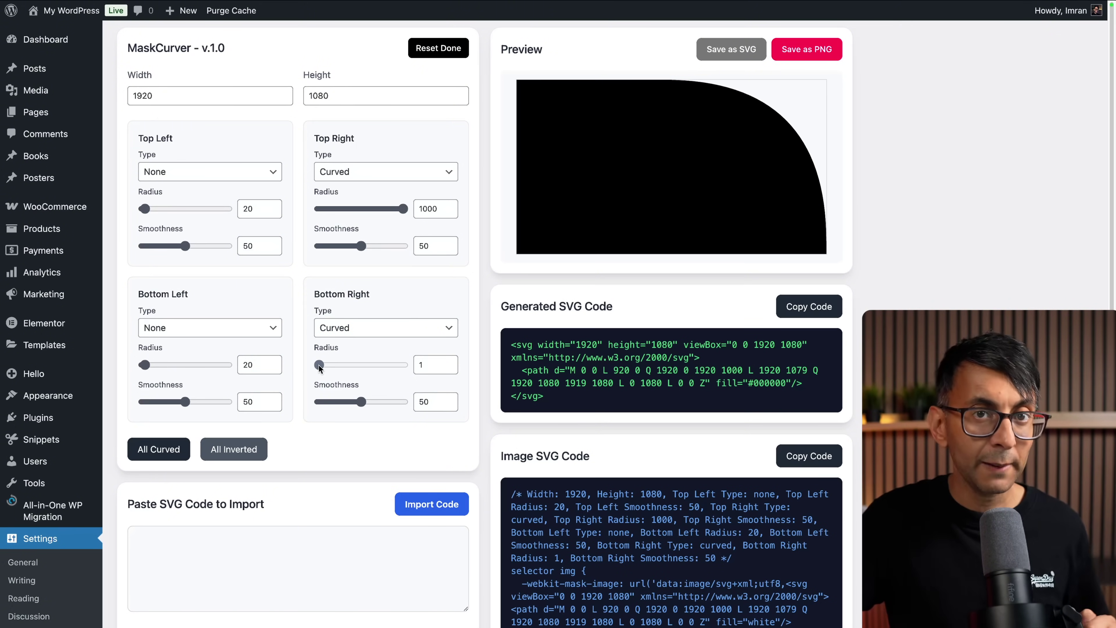
{"action": "left_click_drag", "start_coordinate": [320, 368], "coordinate": [455, 366]}
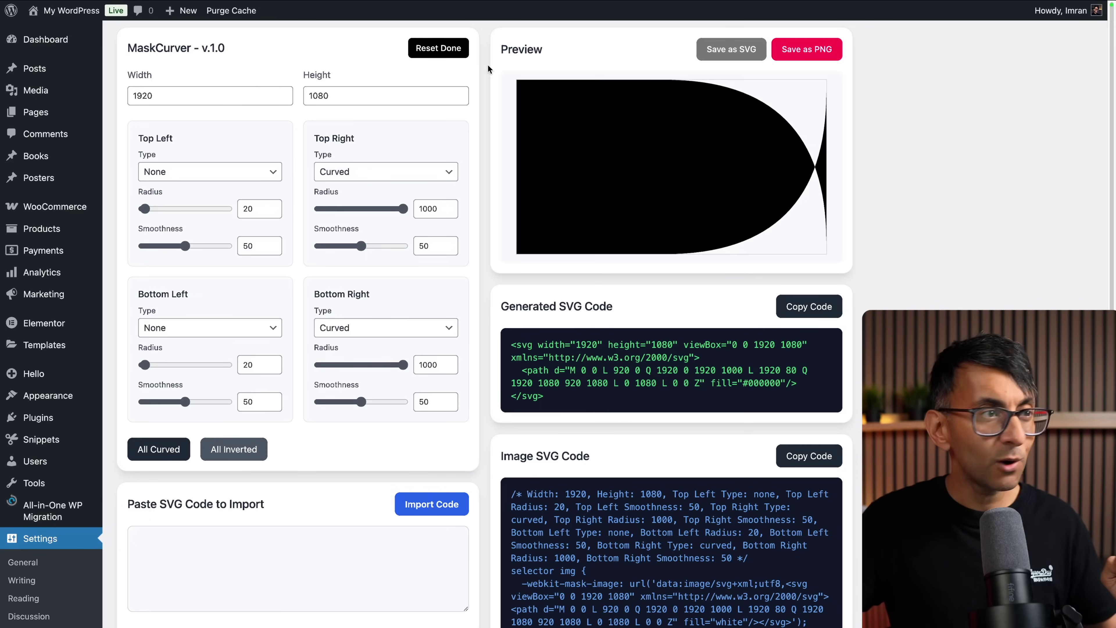
{"action": "left_click", "coordinate": [440, 48]}
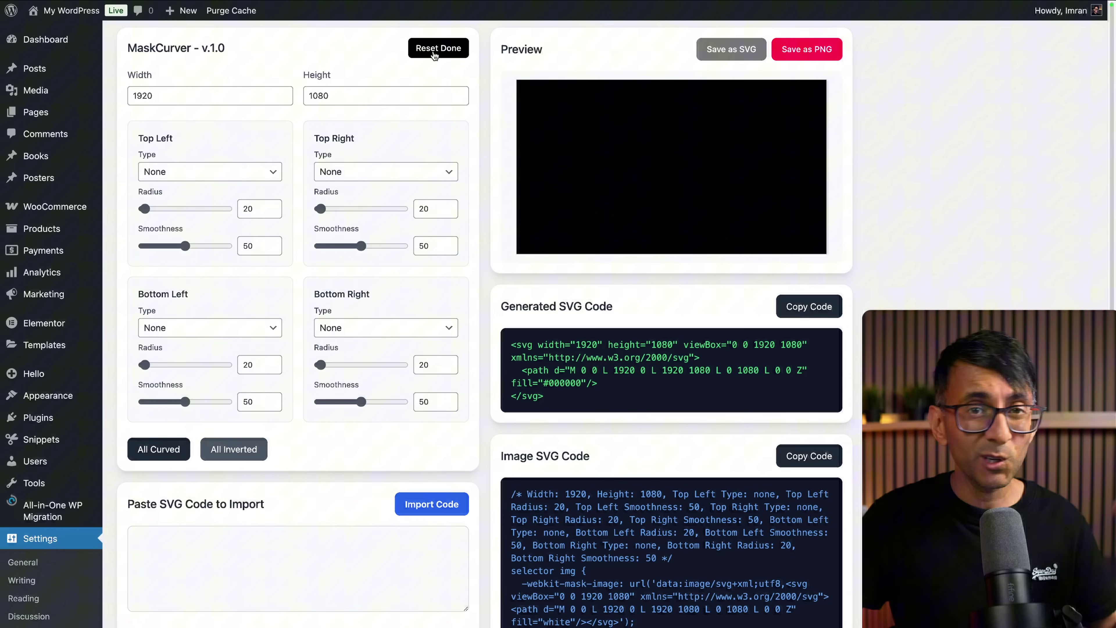
Step: Make the top-right corner Inverted, push its radius up, then reduce it to a moderate size
{"action": "left_click", "coordinate": [392, 173]}
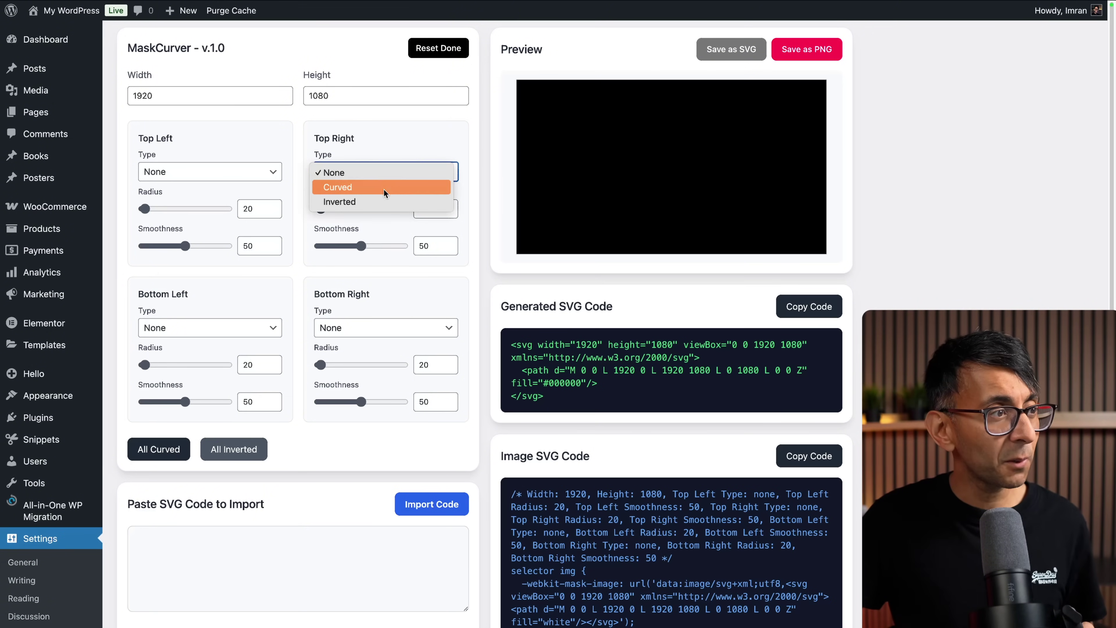
{"action": "left_click", "coordinate": [382, 204]}
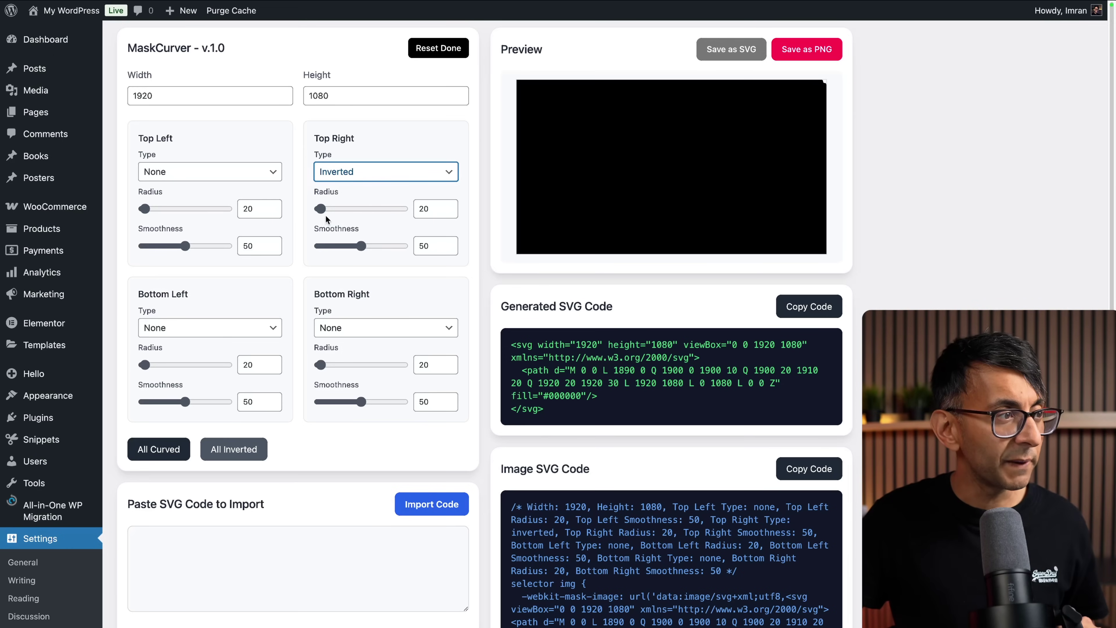
{"action": "left_click_drag", "start_coordinate": [325, 217], "coordinate": [407, 208]}
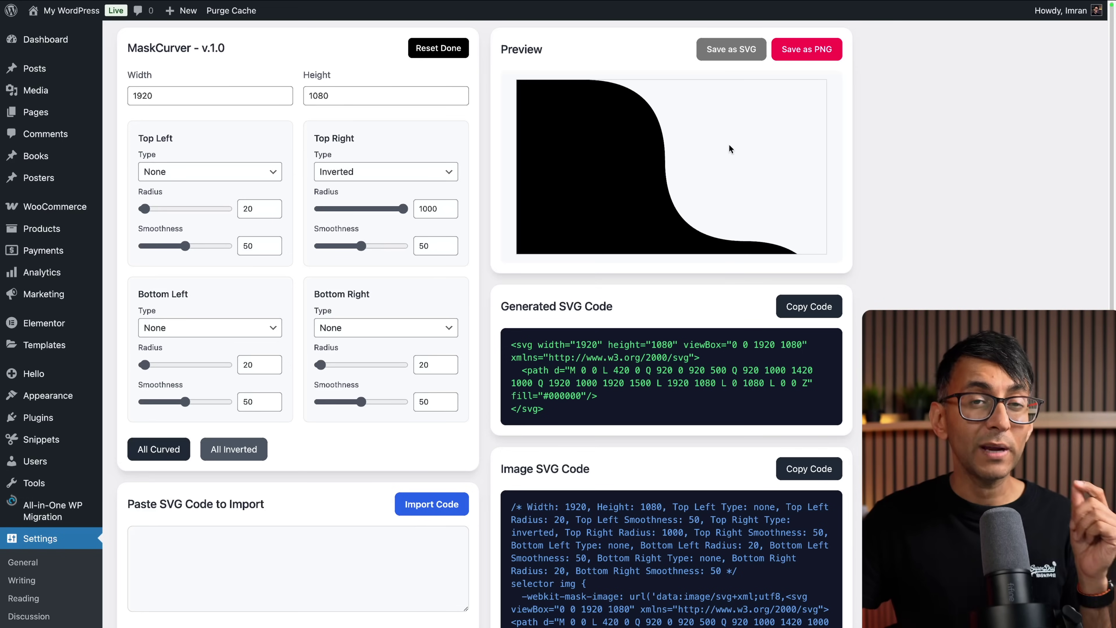
{"action": "left_click_drag", "start_coordinate": [403, 208], "coordinate": [348, 209]}
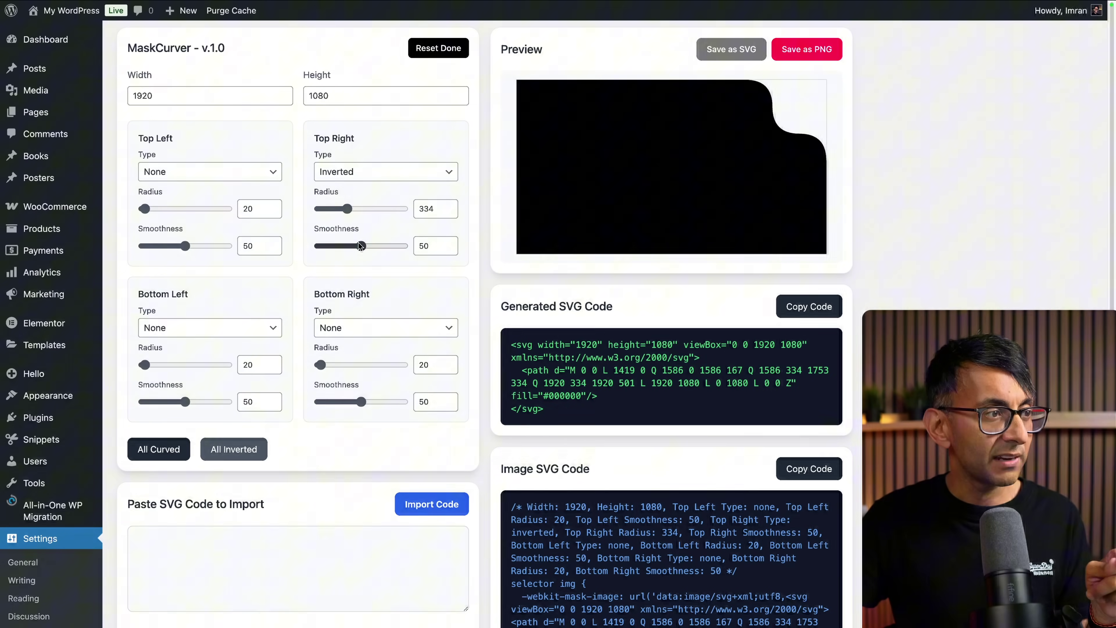
Step: Lower top-right smoothness to 37 and make the top-left corner Curved with radius 556
{"action": "mouse_move", "coordinate": [362, 246]}
{"action": "left_mouse_down"}
{"action": "mouse_move", "coordinate": [316, 247]}
{"action": "mouse_move", "coordinate": [402, 247]}
{"action": "mouse_move", "coordinate": [354, 257]}
{"action": "left_mouse_up"}
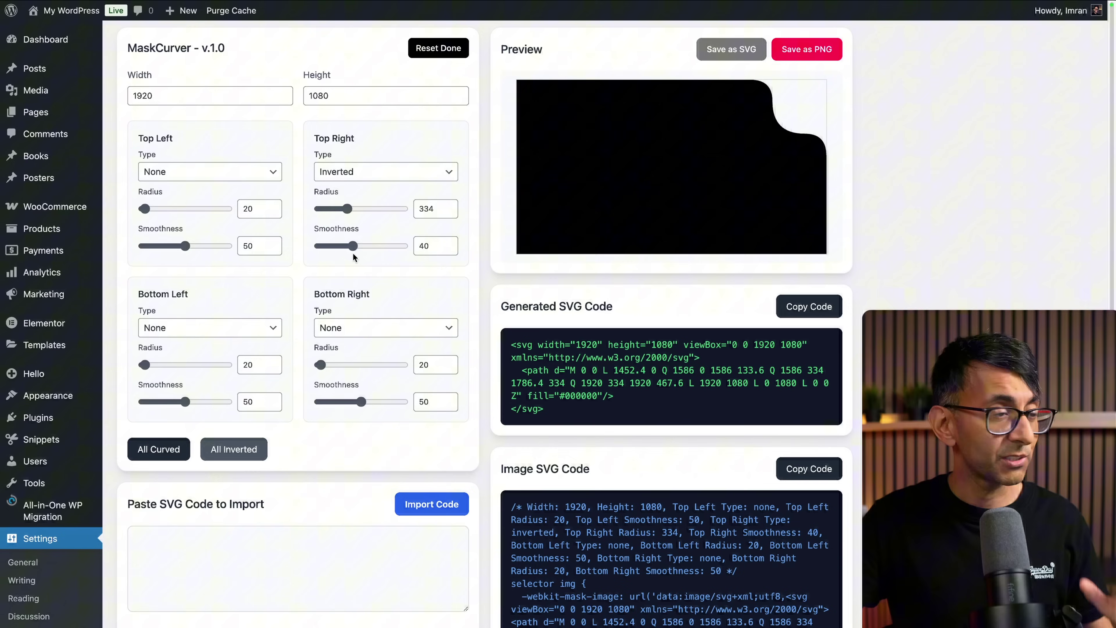
{"action": "left_click", "coordinate": [217, 171]}
{"action": "left_click", "coordinate": [194, 185]}
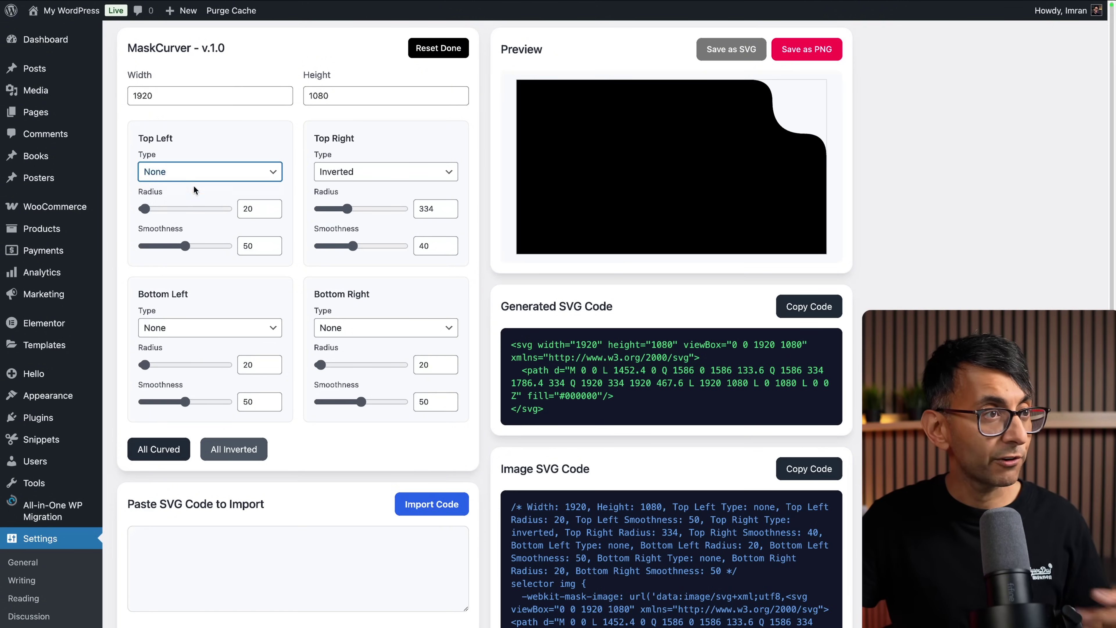
{"action": "left_click_drag", "start_coordinate": [141, 209], "coordinate": [189, 212]}
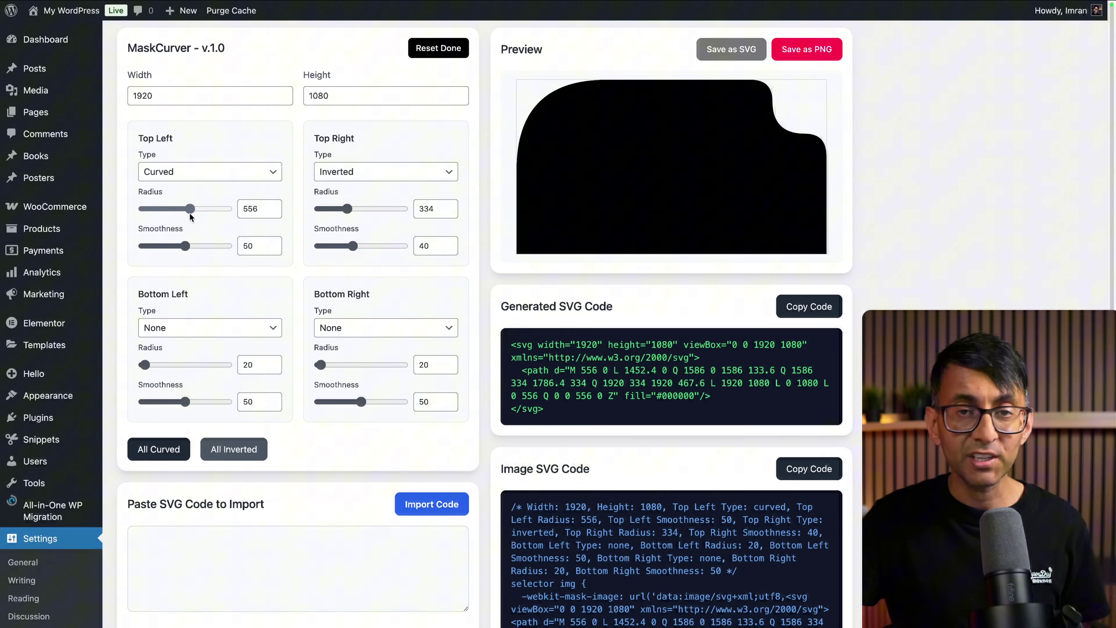
Step: Make the bottom-left corner Inverted, tuning its radius from about 724 down to 499
{"action": "left_click", "coordinate": [216, 325]}
{"action": "left_click", "coordinate": [206, 356]}
{"action": "left_click", "coordinate": [203, 365]}
{"action": "key", "text": "Left"}
{"action": "key", "text": "Left"}
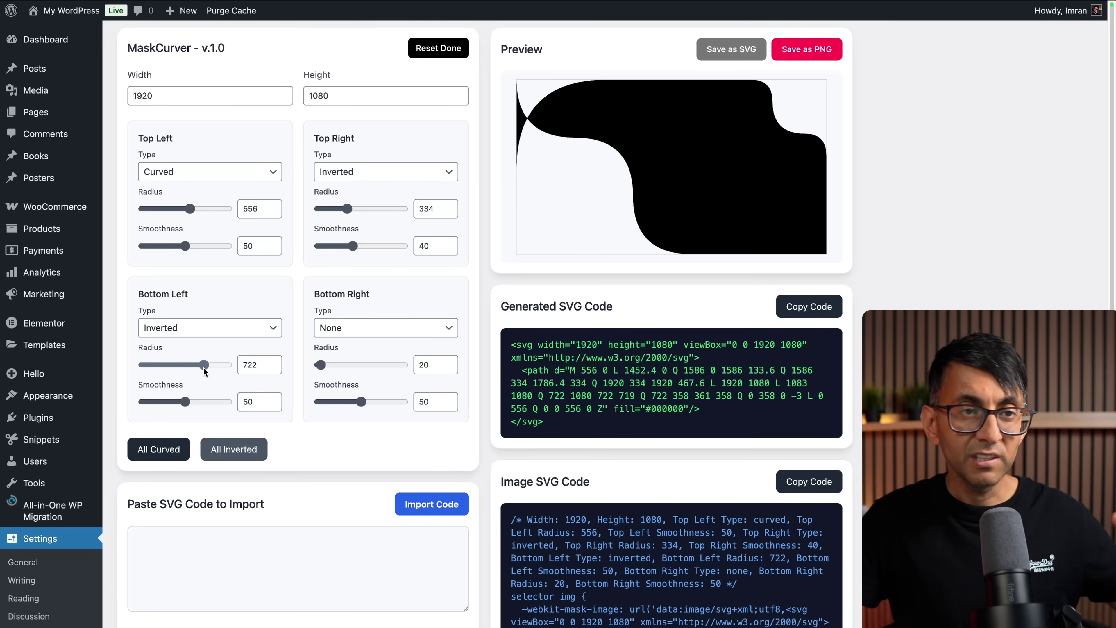
{"action": "left_click_drag", "start_coordinate": [203, 368], "coordinate": [206, 367]}
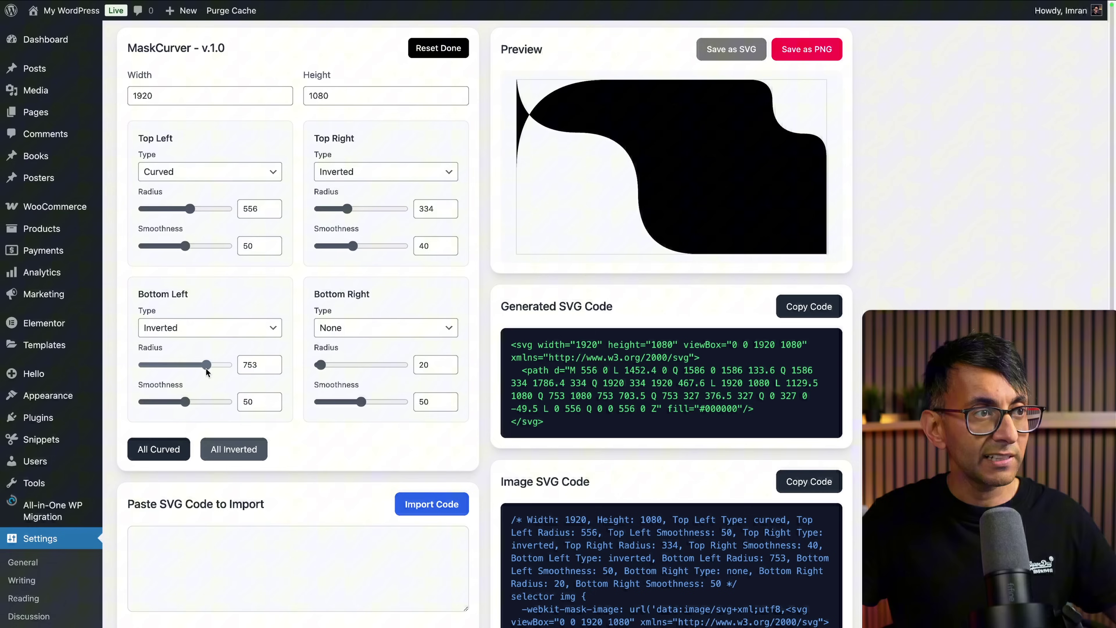
{"action": "key", "text": "Left"}
{"action": "key", "text": "Left"}
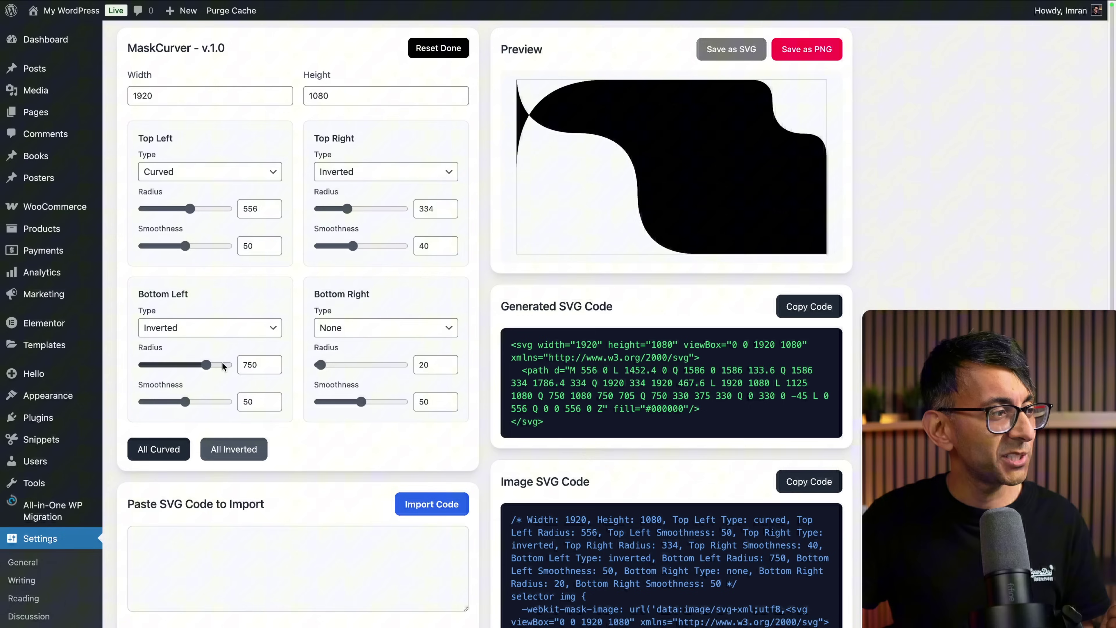
{"action": "left_click_drag", "start_coordinate": [206, 365], "coordinate": [185, 364]}
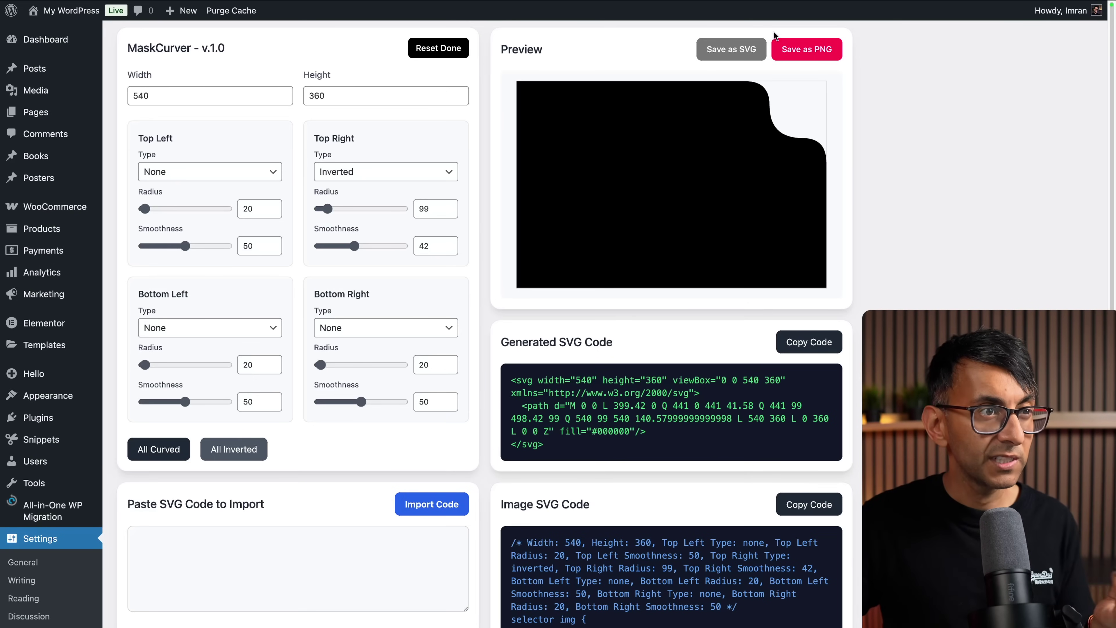
Step: Save the mask shape as an SVG file and as a PNG image
{"action": "left_click", "coordinate": [759, 49]}
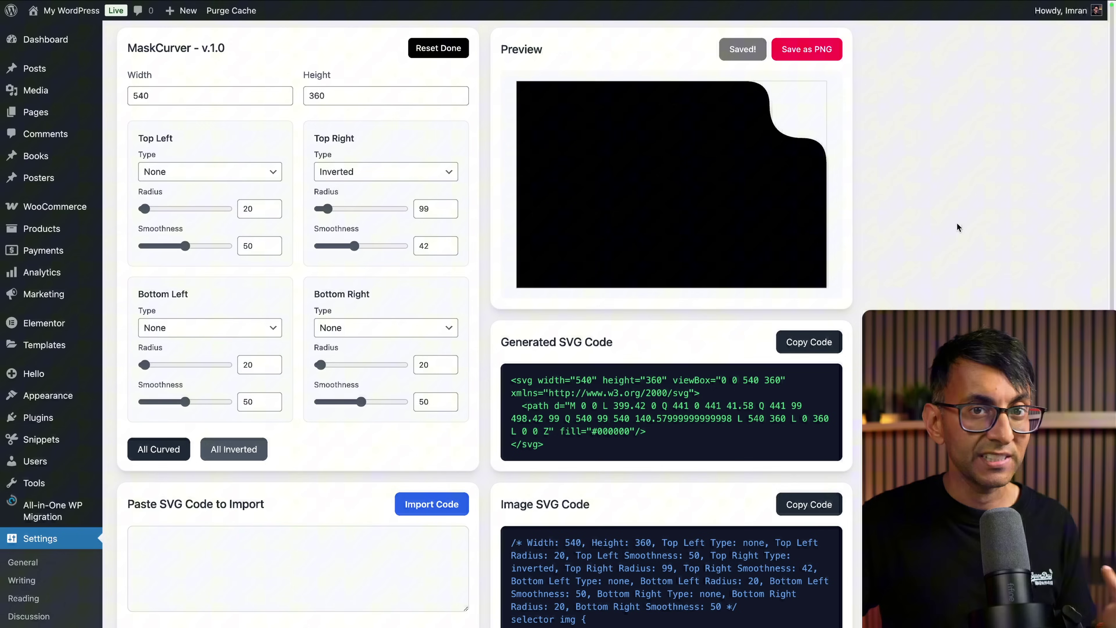
{"action": "left_click", "coordinate": [797, 49]}
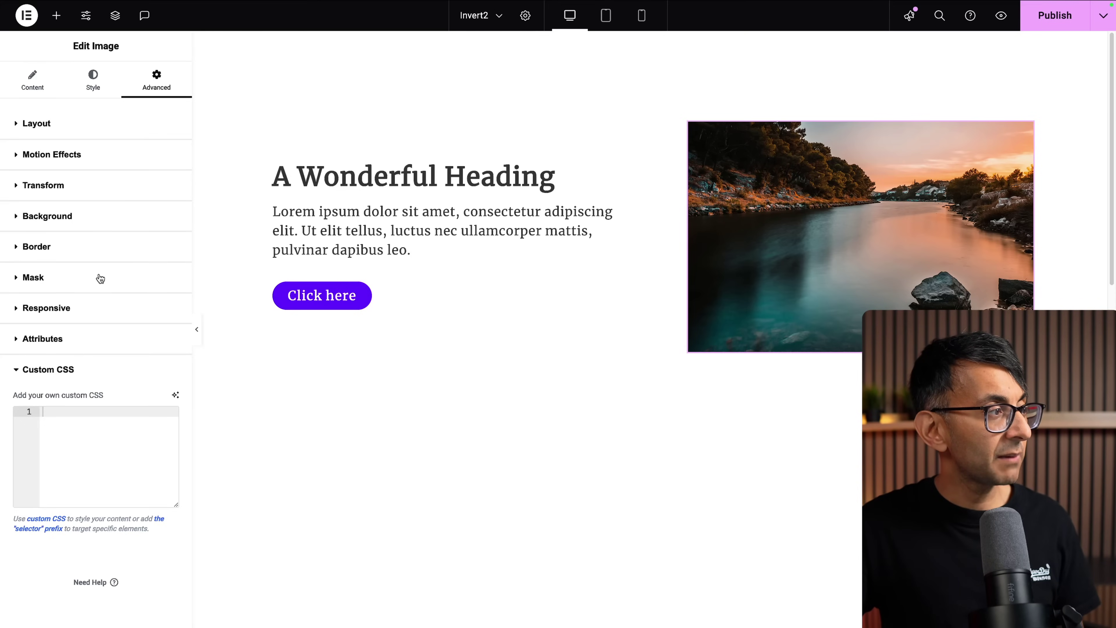
{"action": "left_click", "coordinate": [100, 278]}
{"action": "left_click", "coordinate": [166, 305]}
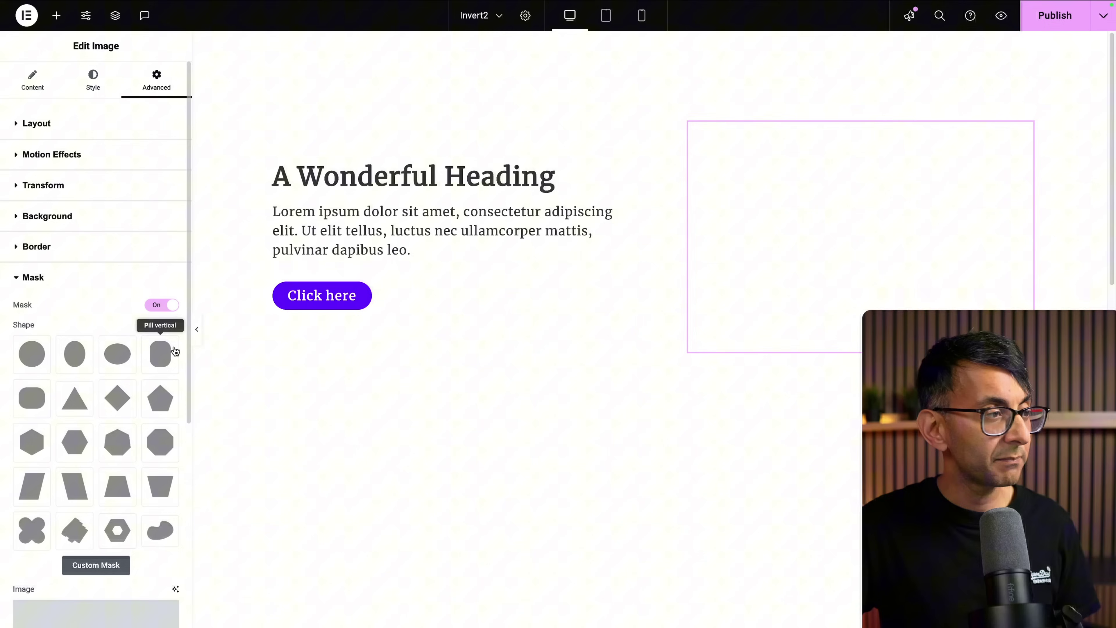
{"action": "left_click", "coordinate": [44, 343]}
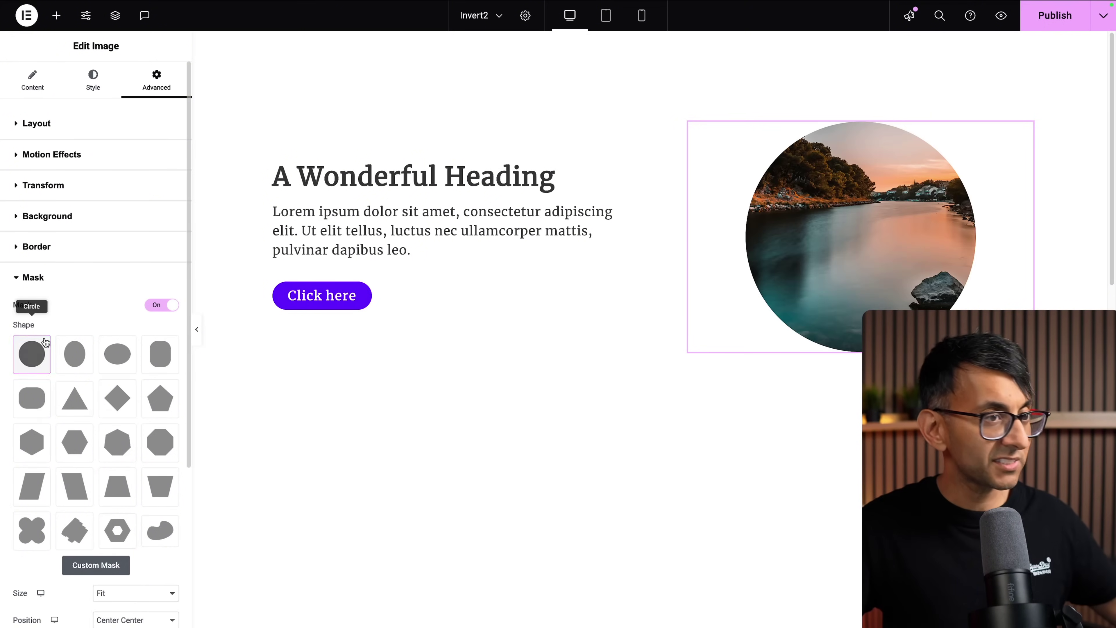
{"action": "left_click", "coordinate": [73, 448]}
{"action": "left_click", "coordinate": [31, 443]}
{"action": "scroll", "coordinate": [66, 460], "scroll_direction": "down", "scroll_amount": 1}
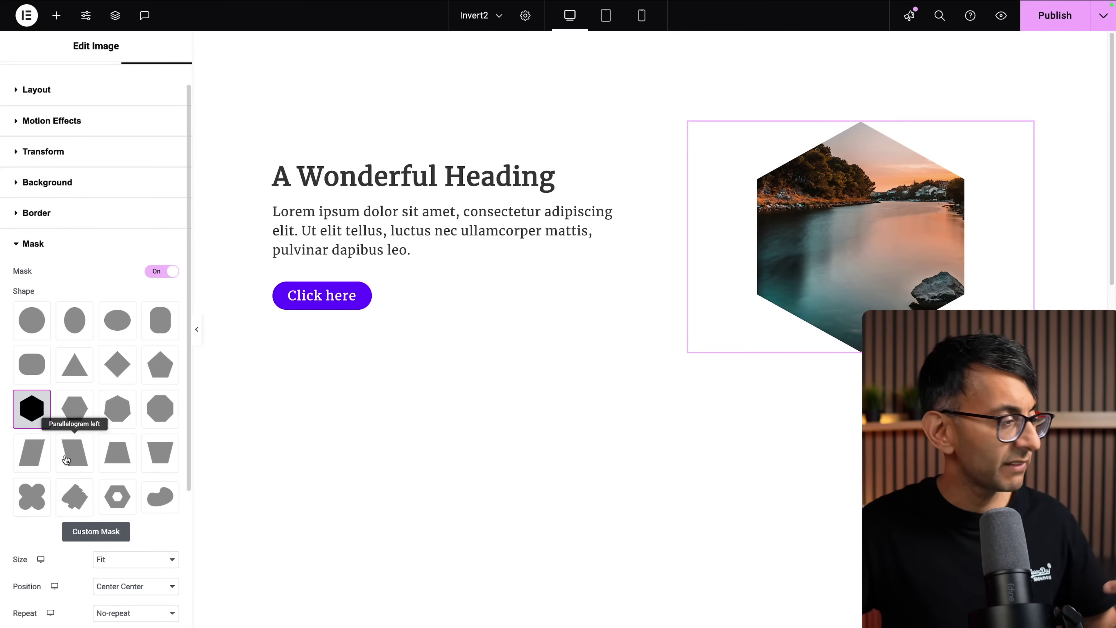
{"action": "scroll", "coordinate": [66, 459], "scroll_direction": "down", "scroll_amount": 4}
{"action": "left_click", "coordinate": [96, 343]}
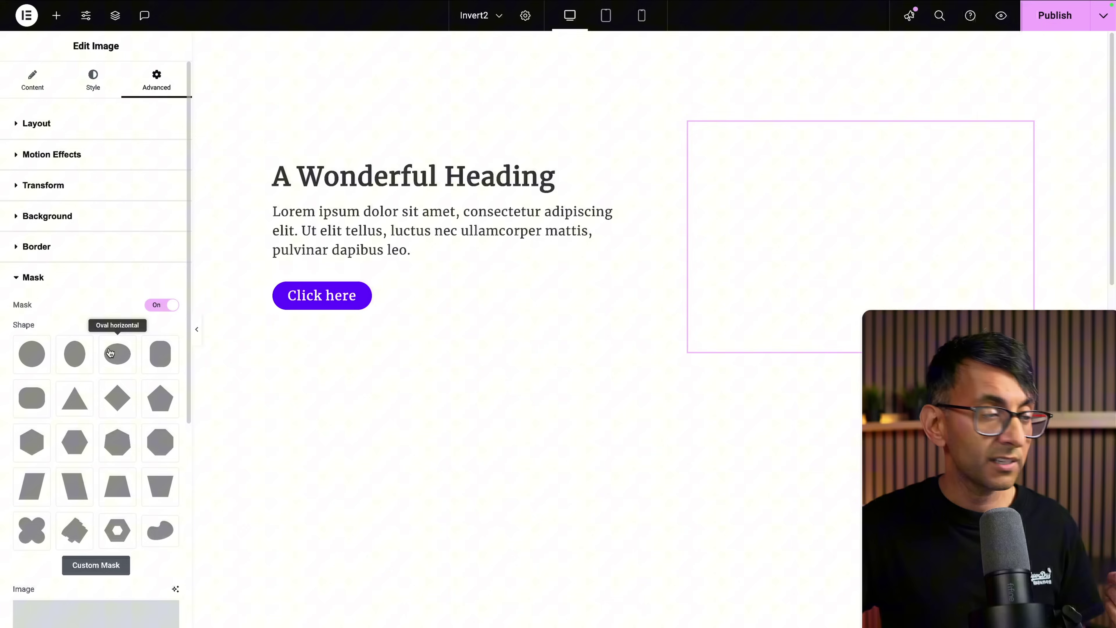
{"action": "scroll", "coordinate": [110, 353], "scroll_direction": "down", "scroll_amount": 5}
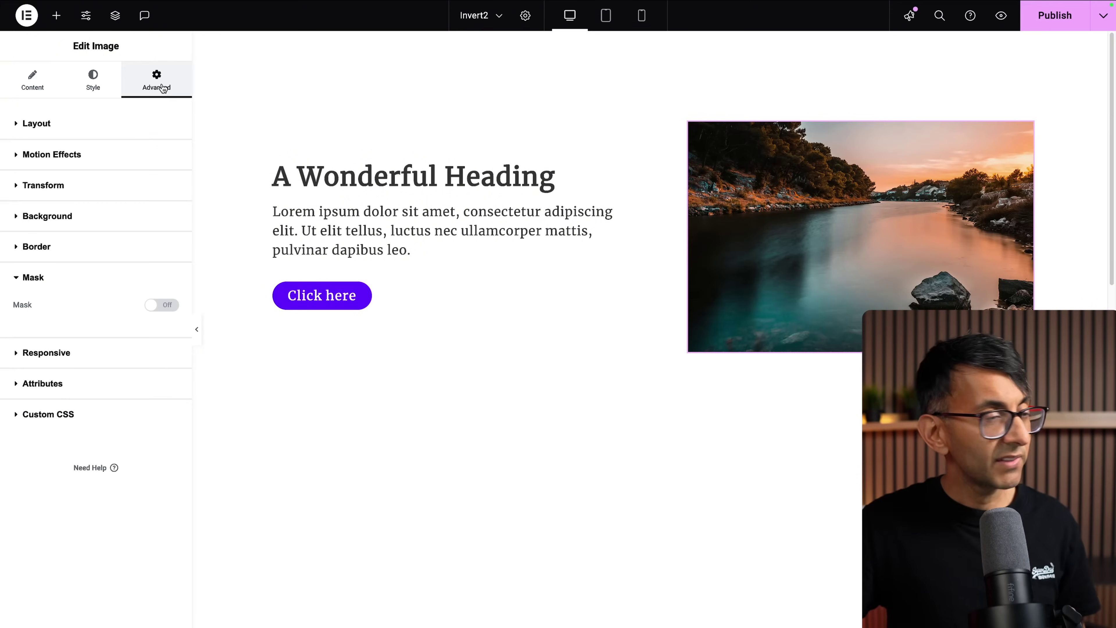
{"action": "left_click", "coordinate": [97, 420]}
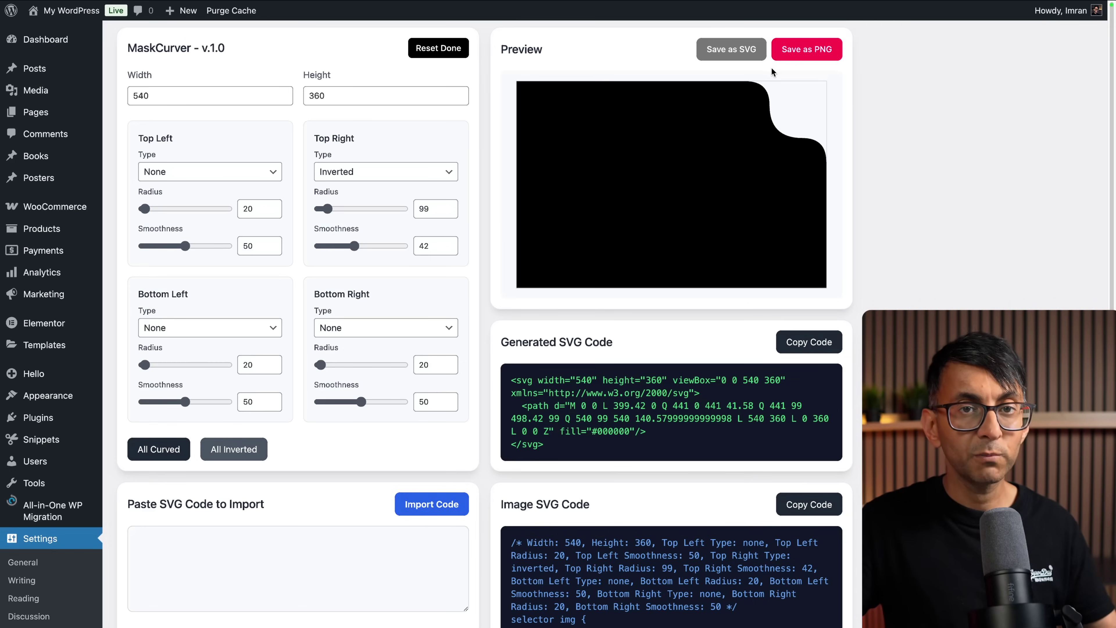
Step: Copy the 540 × 360 mask CSS from the Image SVG Code section
{"action": "scroll", "coordinate": [737, 289], "scroll_direction": "down", "scroll_amount": 9}
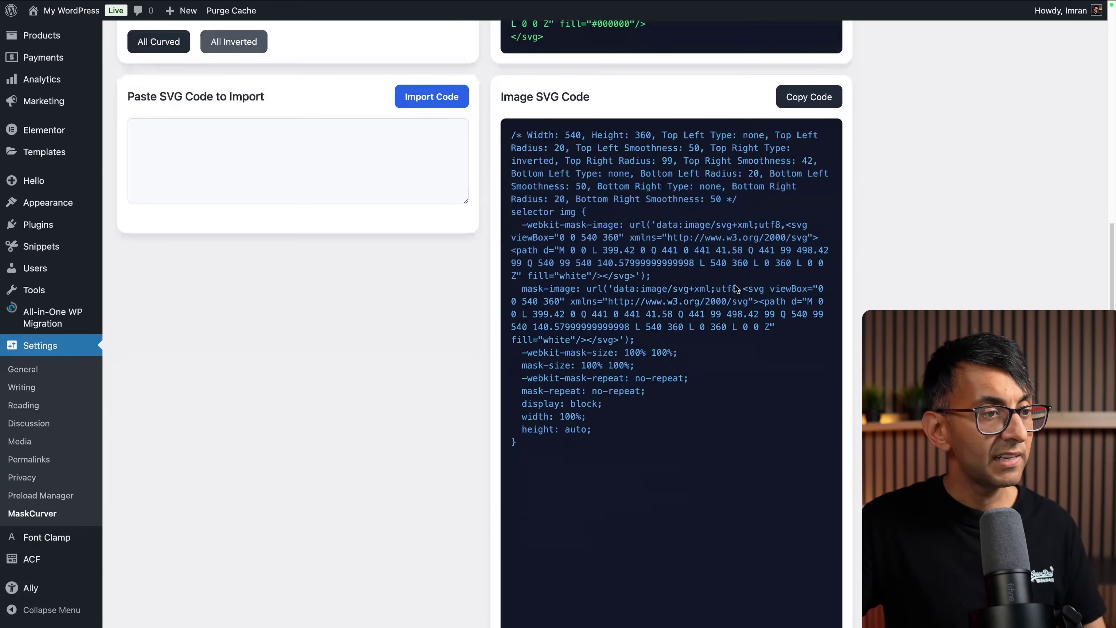
{"action": "left_click", "coordinate": [812, 98]}
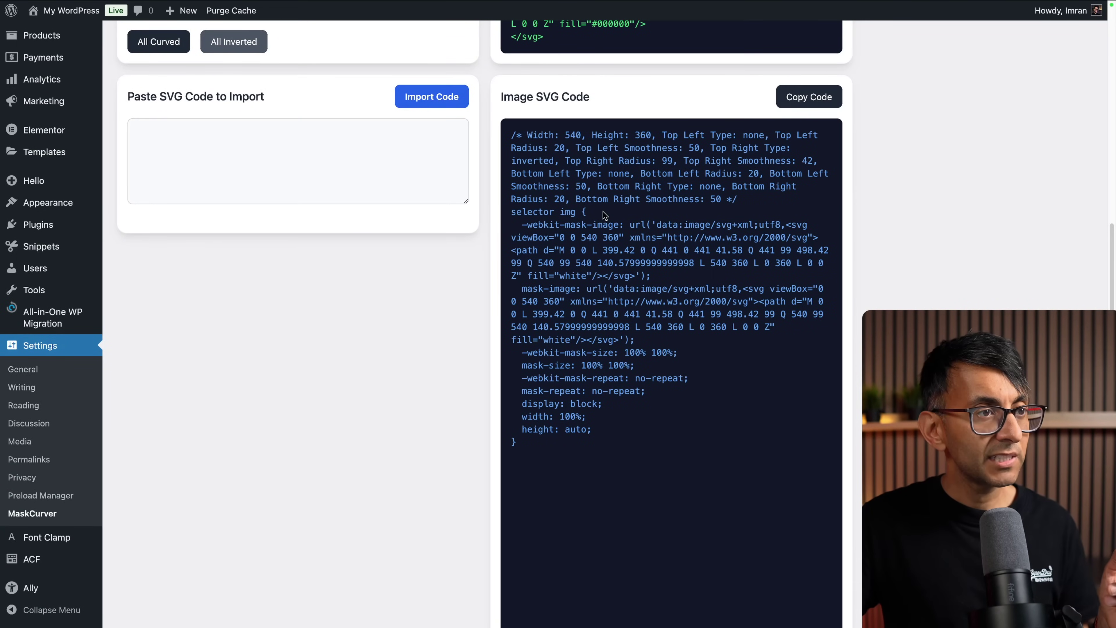
{"action": "left_click_drag", "start_coordinate": [599, 215], "coordinate": [511, 134]}
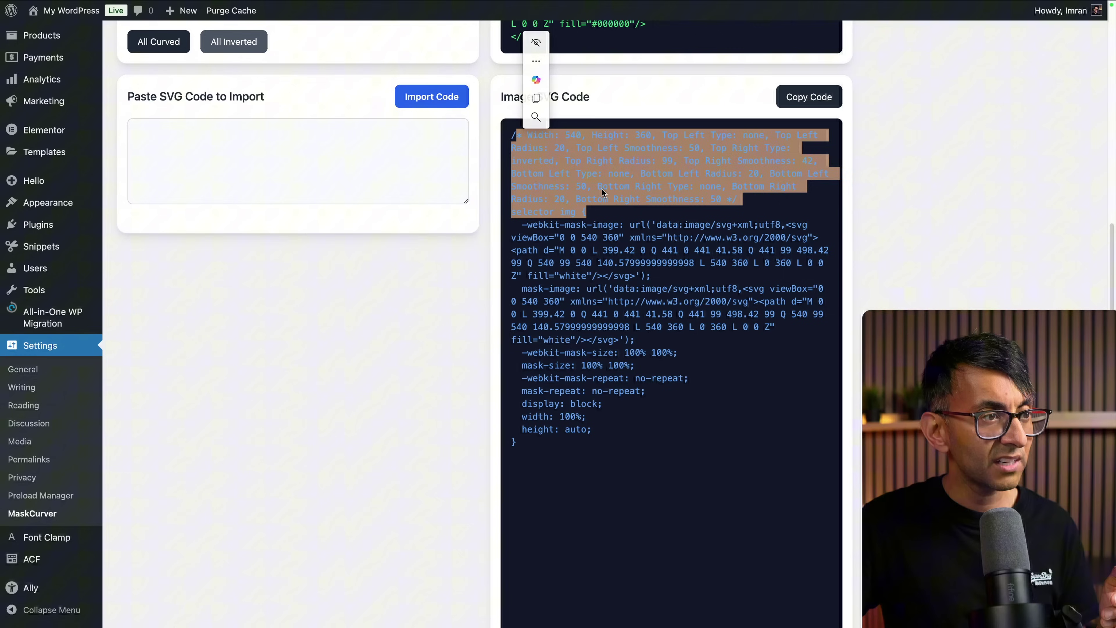
{"action": "left_click", "coordinate": [721, 202]}
{"action": "left_click_drag", "start_coordinate": [722, 202], "coordinate": [479, 135]}
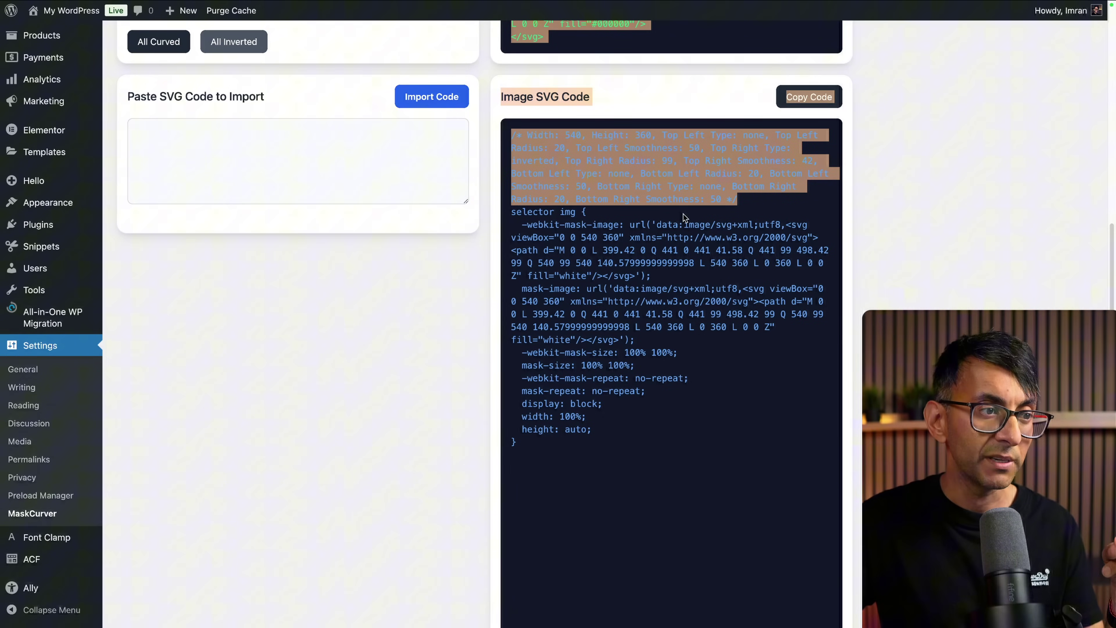
{"action": "left_click", "coordinate": [809, 96]}
{"action": "left_click", "coordinate": [907, 182]}
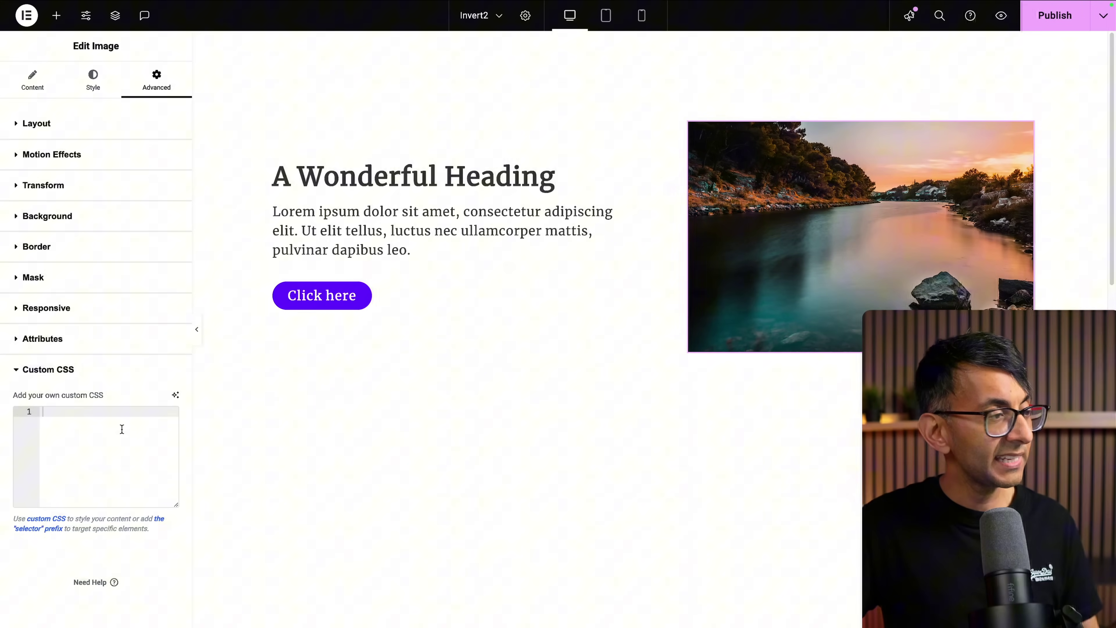
Step: Paste the mask CSS into the image's Custom CSS, toggling it with undo/redo to compare the notch
{"action": "left_click", "coordinate": [118, 443]}
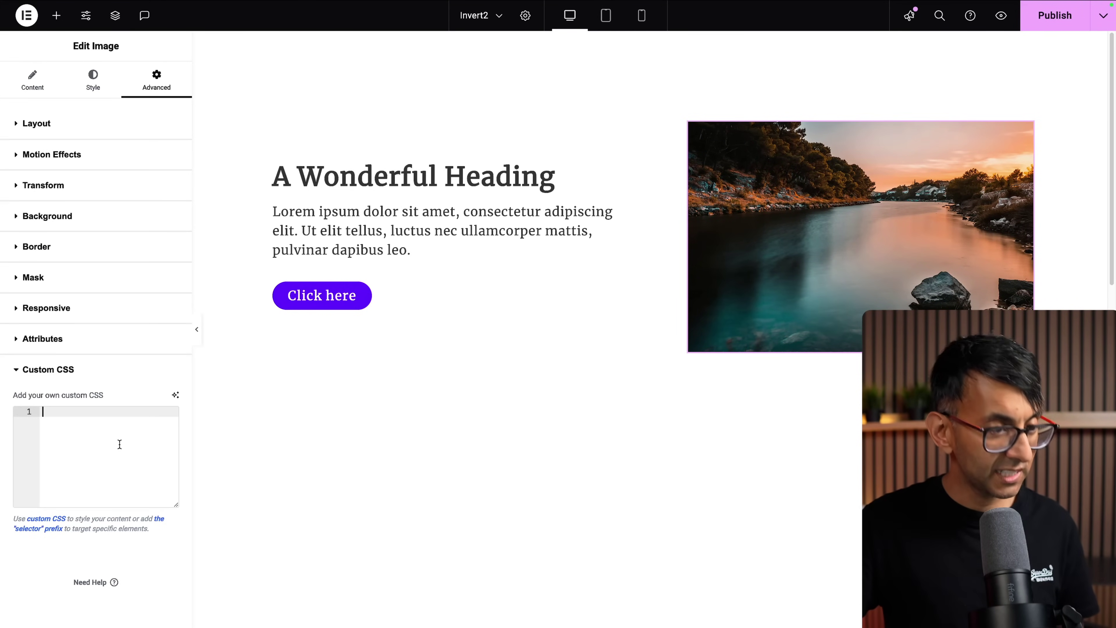
{"action": "key", "text": "ctrl+v"}
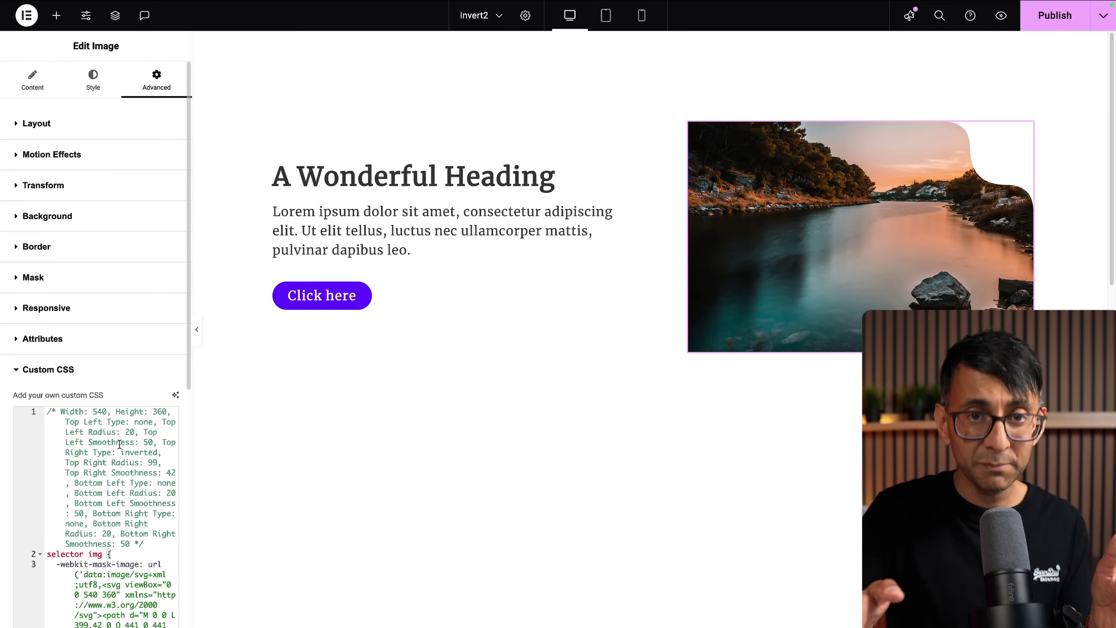
{"action": "key", "text": "ctrl+a"}
{"action": "key", "text": "BackSpace"}
{"action": "key", "text": "ctrl+z"}
{"action": "key", "text": "ctrl+shift+z"}
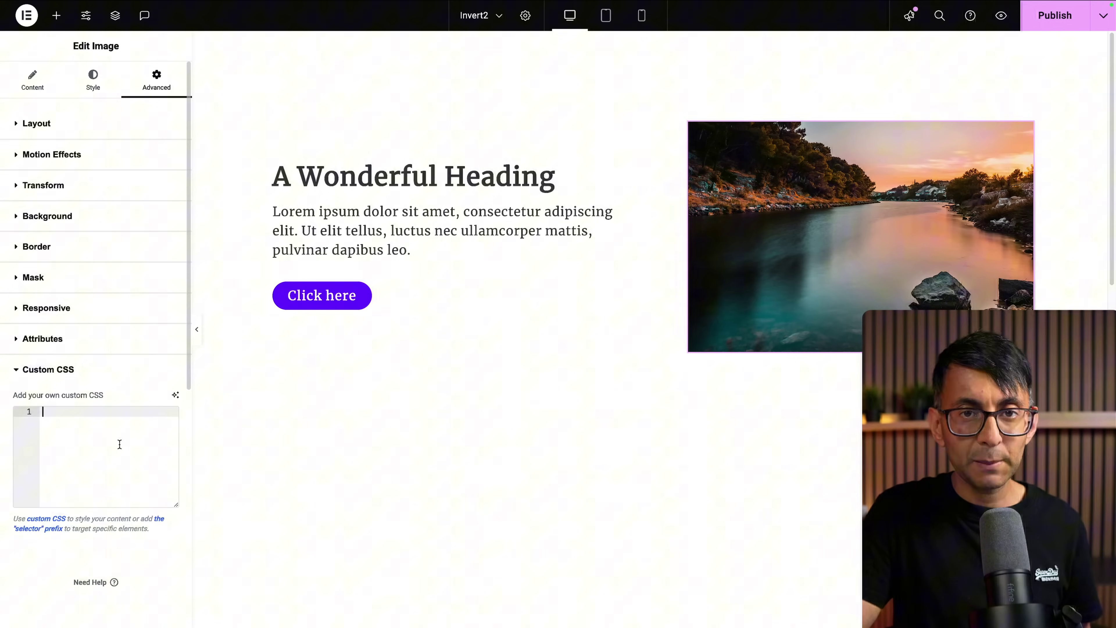
{"action": "key", "text": "ctrl+z"}
{"action": "key", "text": "ctrl+shift+z"}
{"action": "key", "text": "ctrl+z"}
{"action": "key", "text": "ctrl+shift+z"}
{"action": "key", "text": "ctrl+z"}
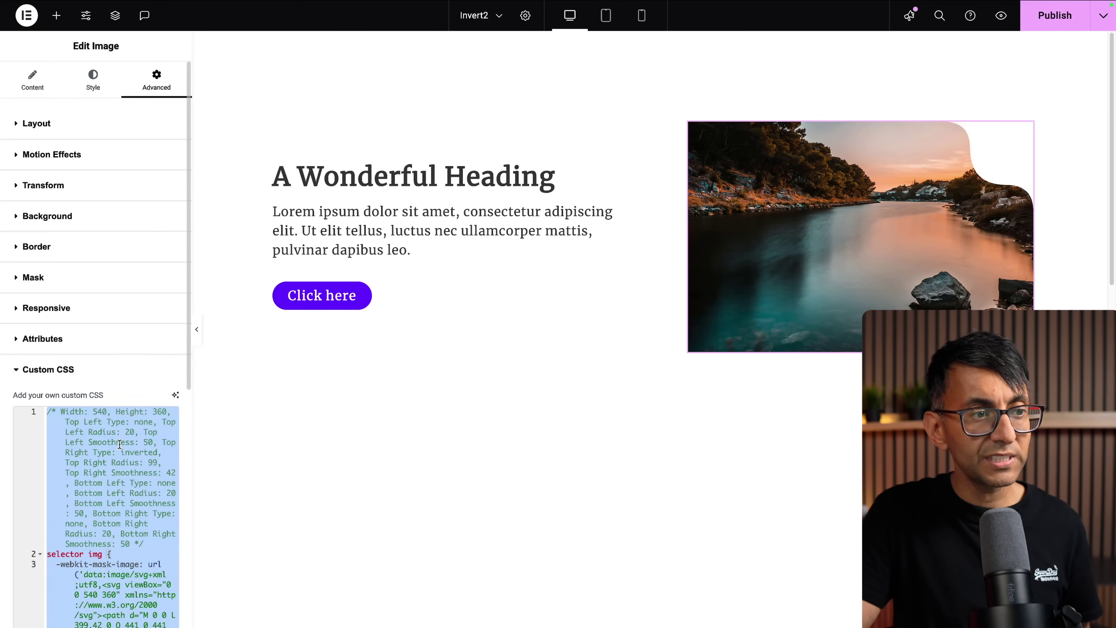
{"action": "key", "text": "ctrl+shift+z"}
{"action": "key", "text": "ctrl+z"}
{"action": "key", "text": "ctrl+shift+z"}
{"action": "key", "text": "ctrl+z"}
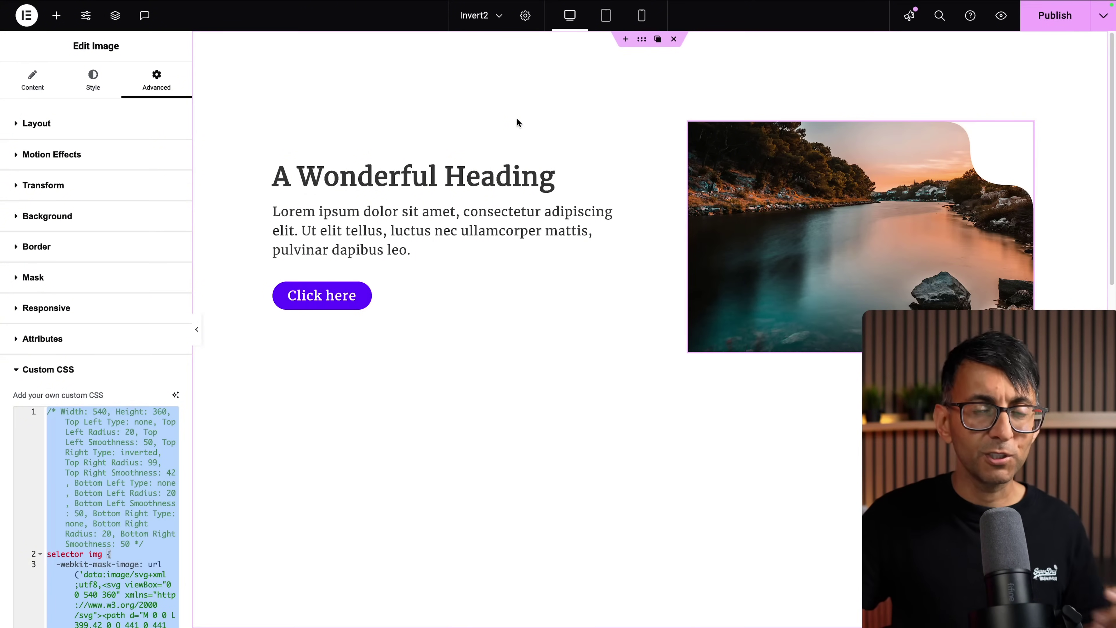
Step: Preview the masked photo at mobile width (300×200), then return to the 540×360 desktop view
{"action": "left_click", "coordinate": [645, 21]}
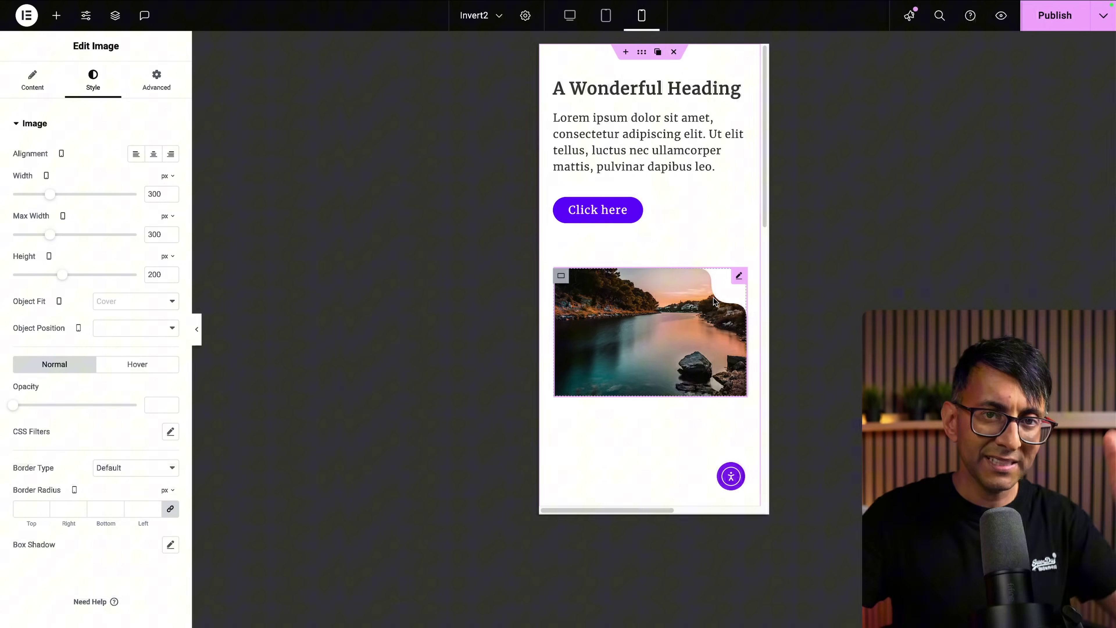
{"action": "left_click", "coordinate": [570, 16]}
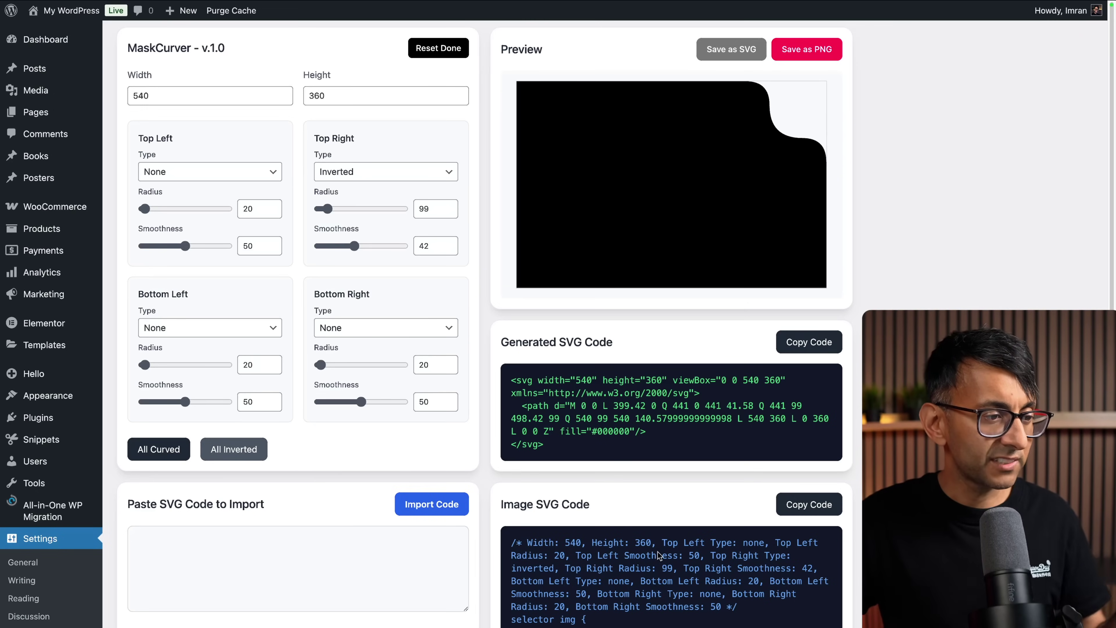
Step: Reset the MaskCurver generator to its 1920×1080 defaults
{"action": "scroll", "coordinate": [658, 555], "scroll_direction": "down", "scroll_amount": 3}
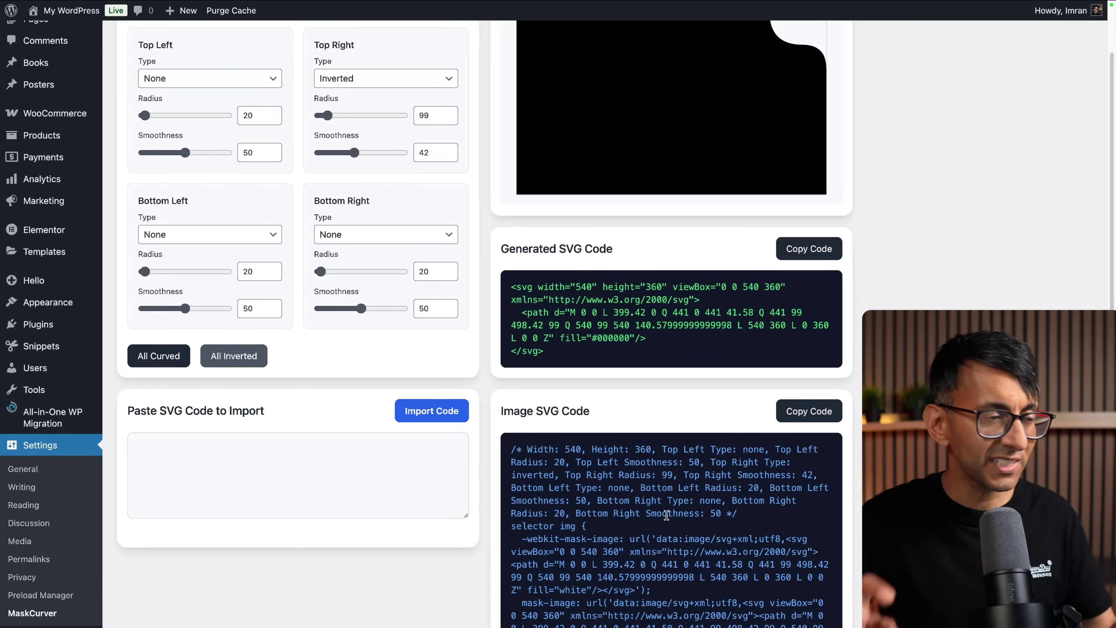
{"action": "scroll", "coordinate": [666, 515], "scroll_direction": "up", "scroll_amount": 3}
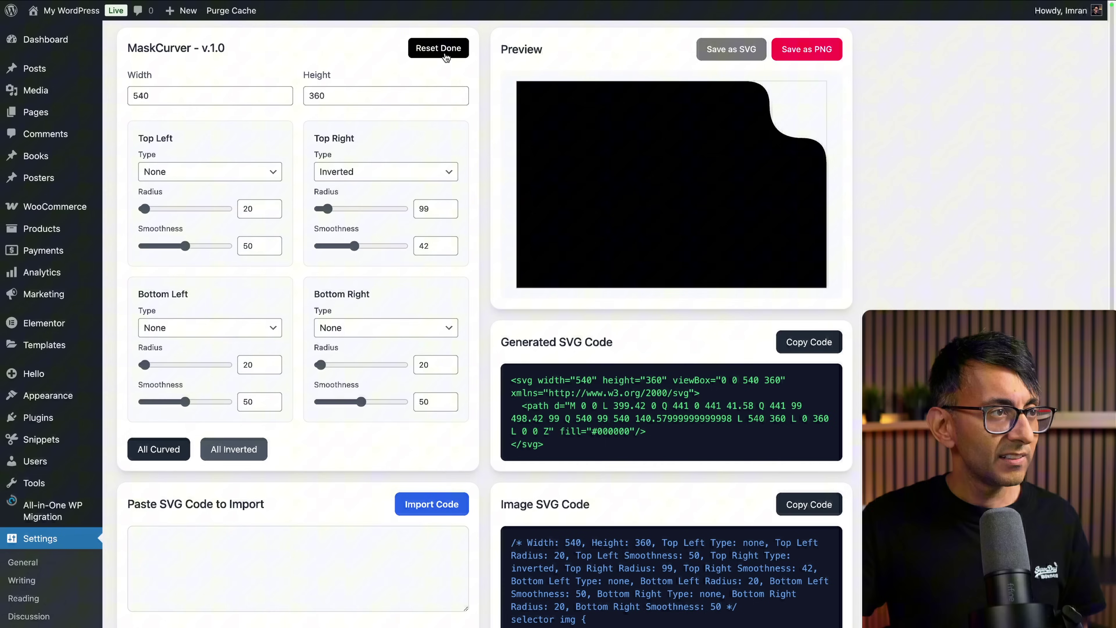
{"action": "left_click", "coordinate": [444, 48]}
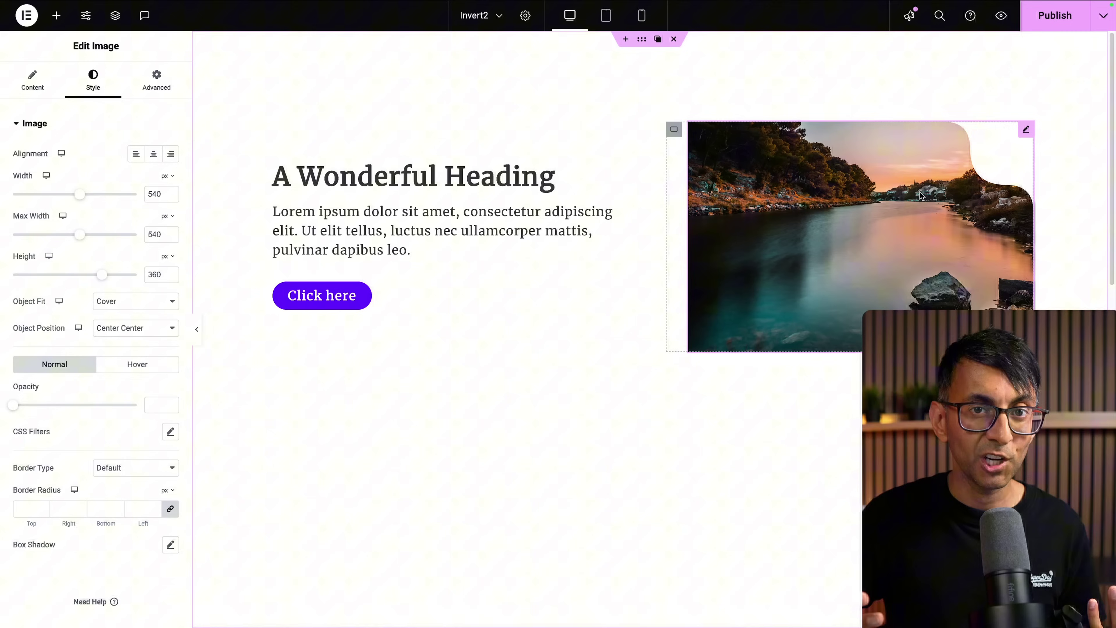
Step: Select and copy all of the image's Advanced > Custom CSS in Elementor
{"action": "left_click", "coordinate": [163, 88]}
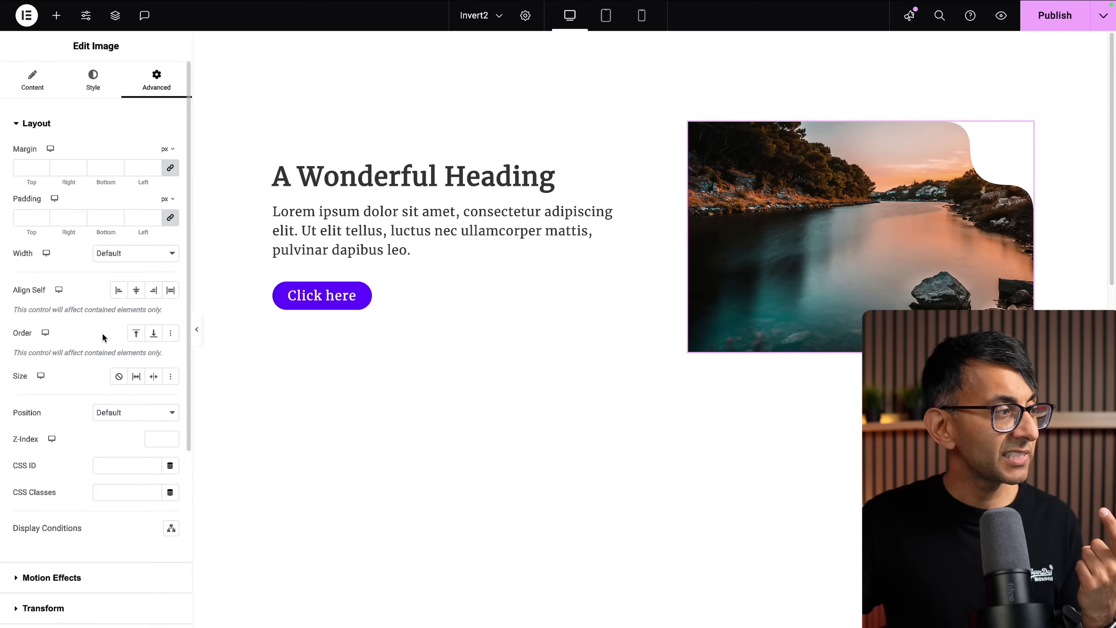
{"action": "scroll", "coordinate": [97, 396], "scroll_direction": "down", "scroll_amount": 5}
{"action": "left_click", "coordinate": [78, 530]}
{"action": "left_click", "coordinate": [115, 493]}
{"action": "key", "text": "ctrl+a"}
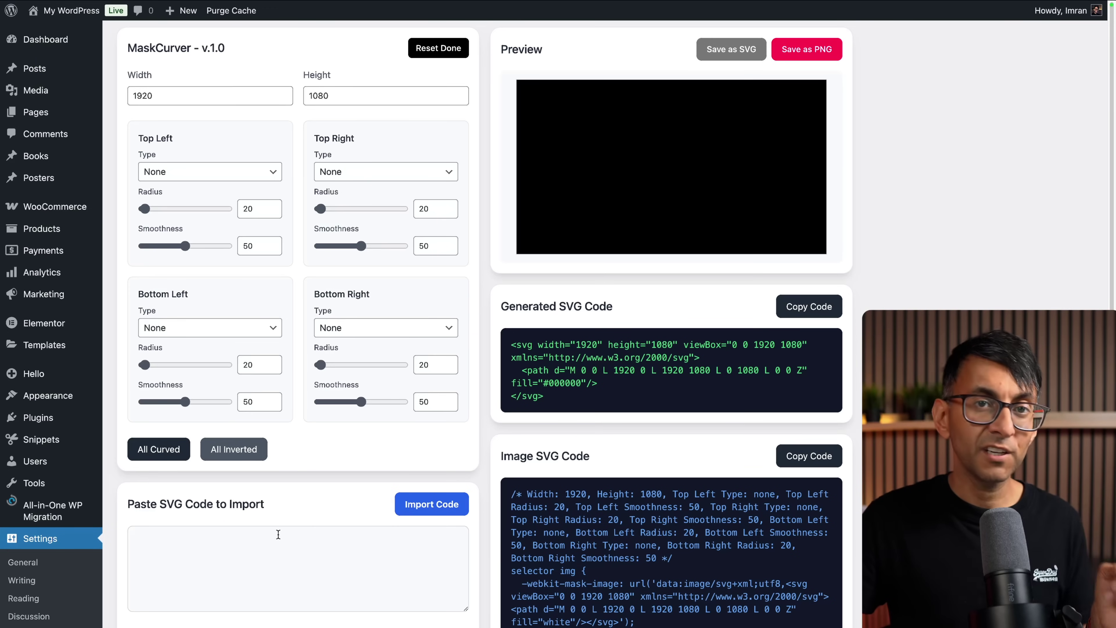
Step: Paste the copied CSS into 'Paste SVG Code to Import' and import it
{"action": "scroll", "coordinate": [278, 534], "scroll_direction": "down", "scroll_amount": 1}
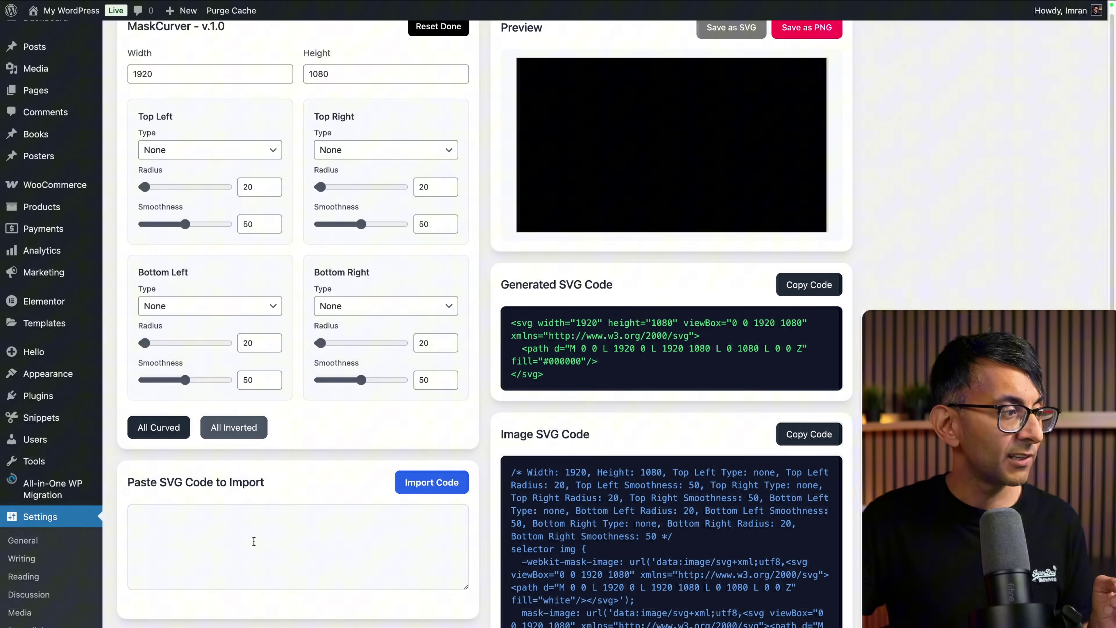
{"action": "left_click", "coordinate": [255, 541]}
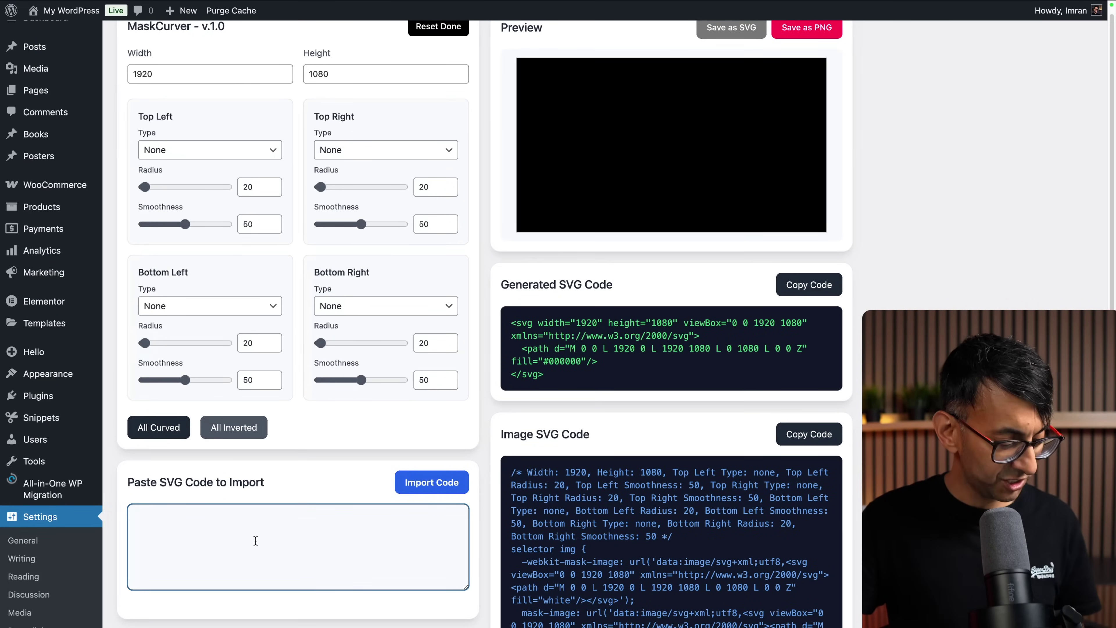
{"action": "key", "text": "ctrl+v"}
{"action": "scroll", "coordinate": [392, 505], "scroll_direction": "up", "scroll_amount": 5}
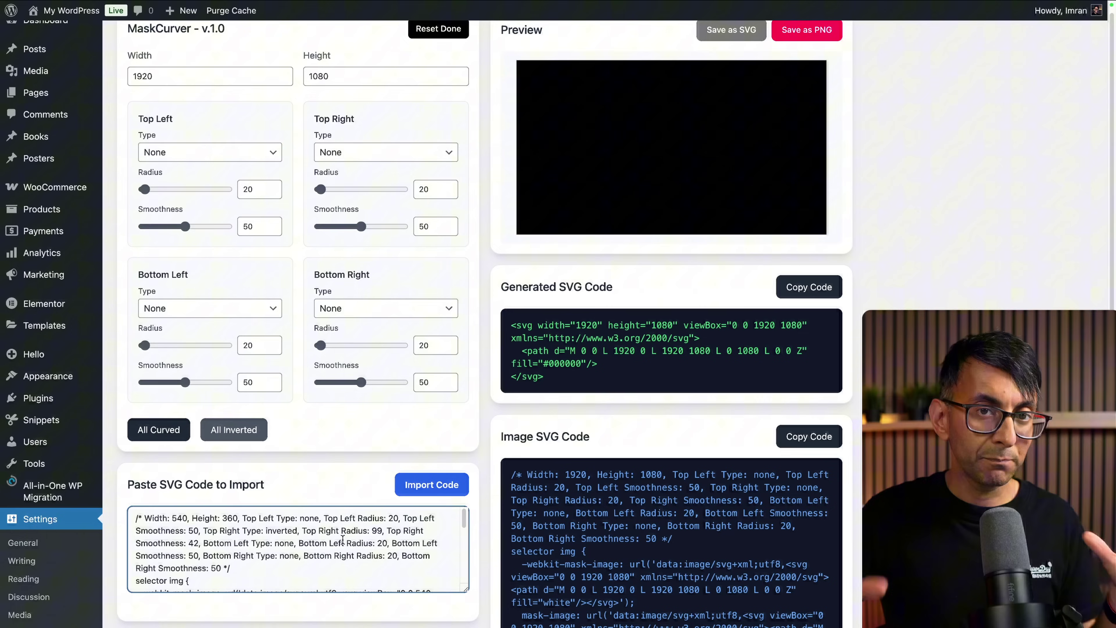
{"action": "left_click", "coordinate": [417, 501]}
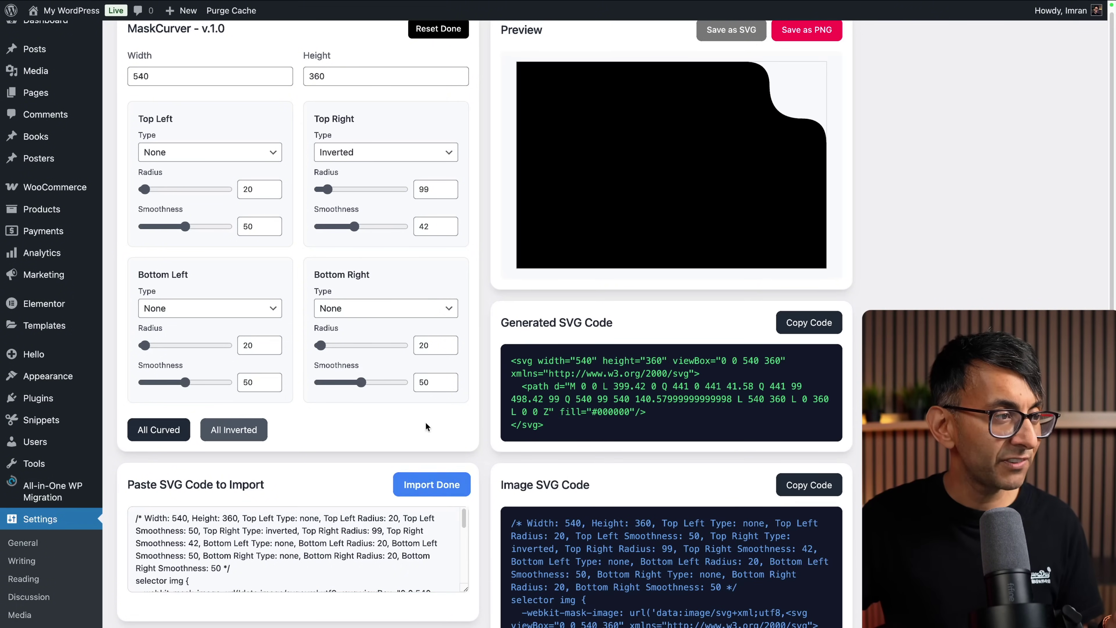
Step: Reset the generator and import the CSS again, restoring the 540×360 radius-99, smoothness-42 mask
{"action": "scroll", "coordinate": [382, 271], "scroll_direction": "up", "scroll_amount": 1}
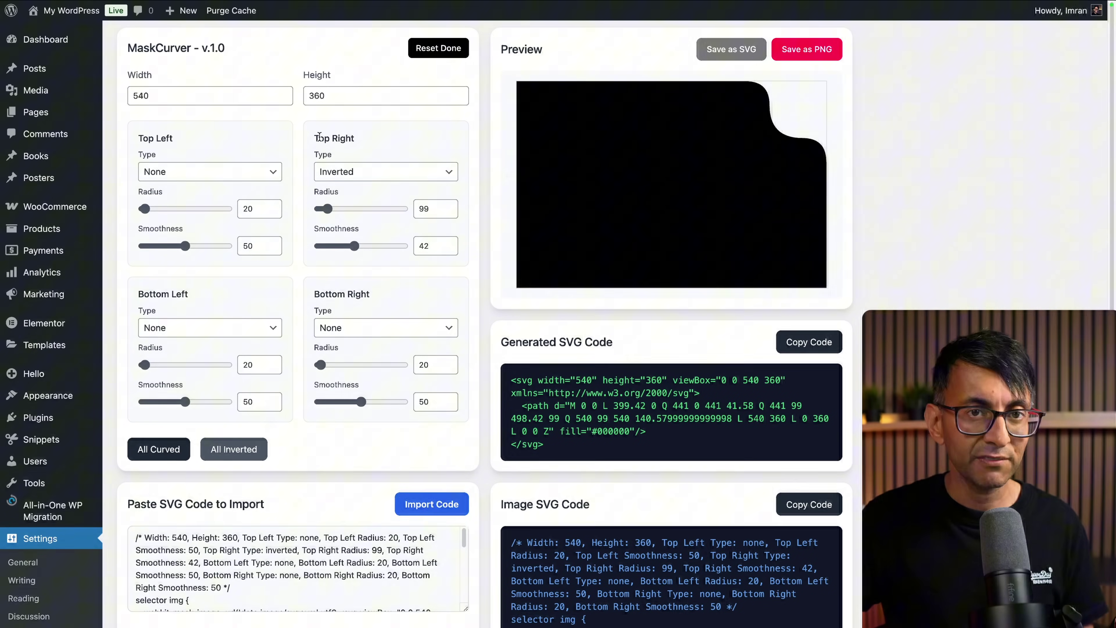
{"action": "left_click", "coordinate": [442, 48]}
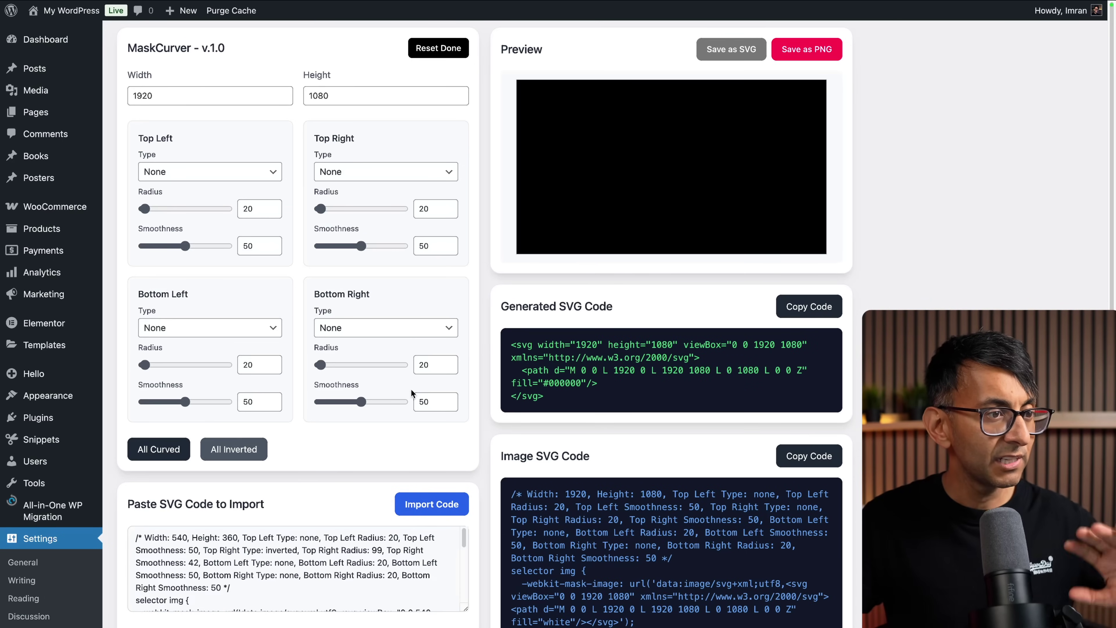
{"action": "scroll", "coordinate": [422, 393], "scroll_direction": "down", "scroll_amount": 5}
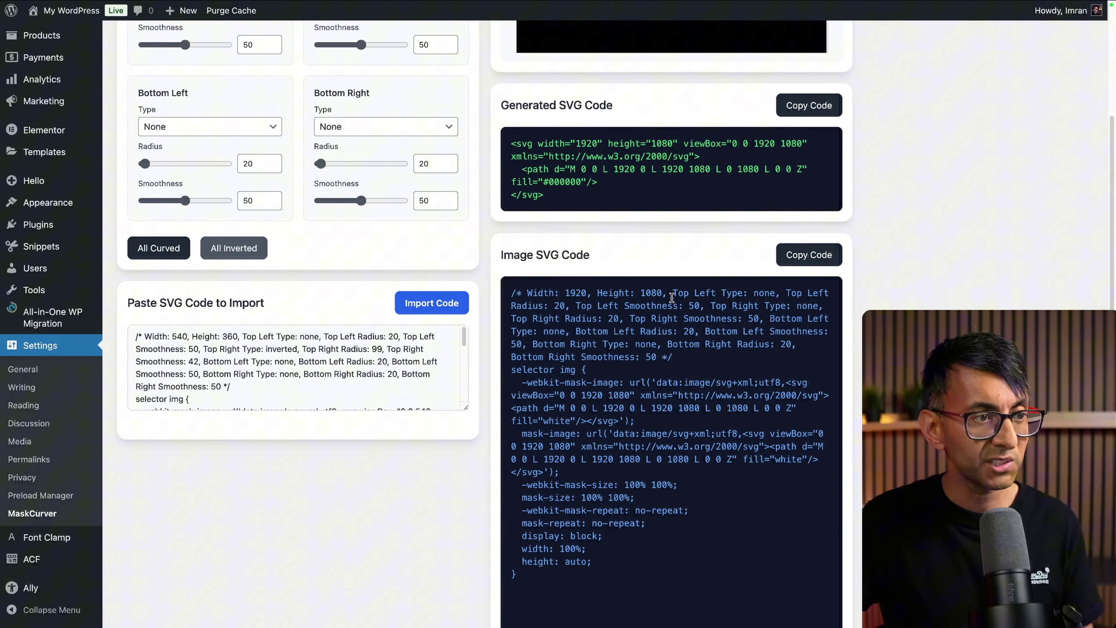
{"action": "left_click", "coordinate": [432, 303]}
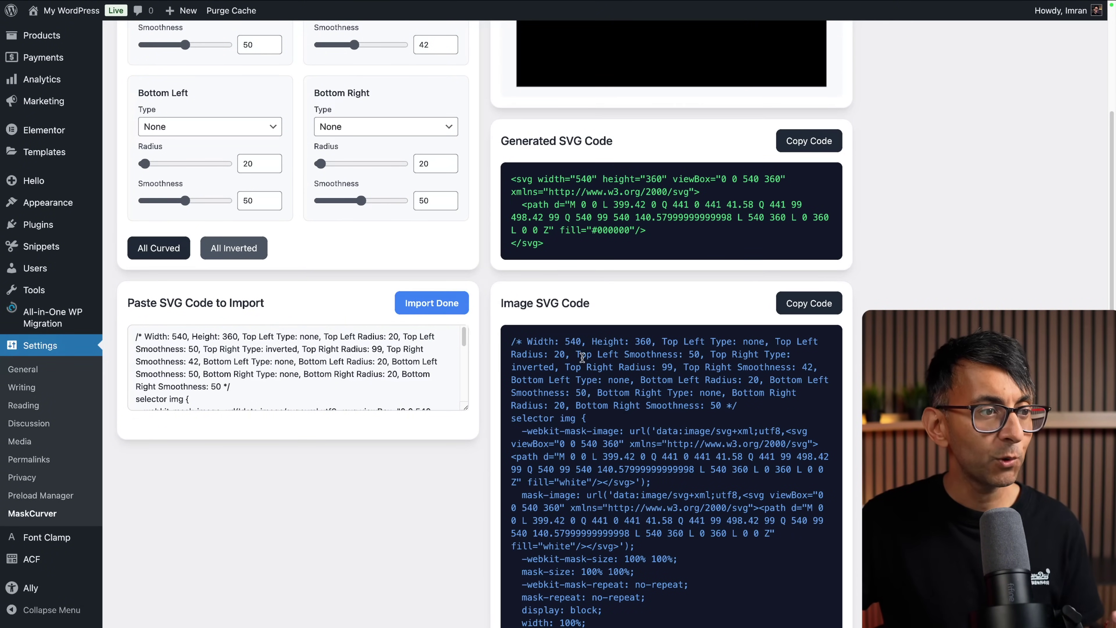
{"action": "scroll", "coordinate": [675, 365], "scroll_direction": "up", "scroll_amount": 5}
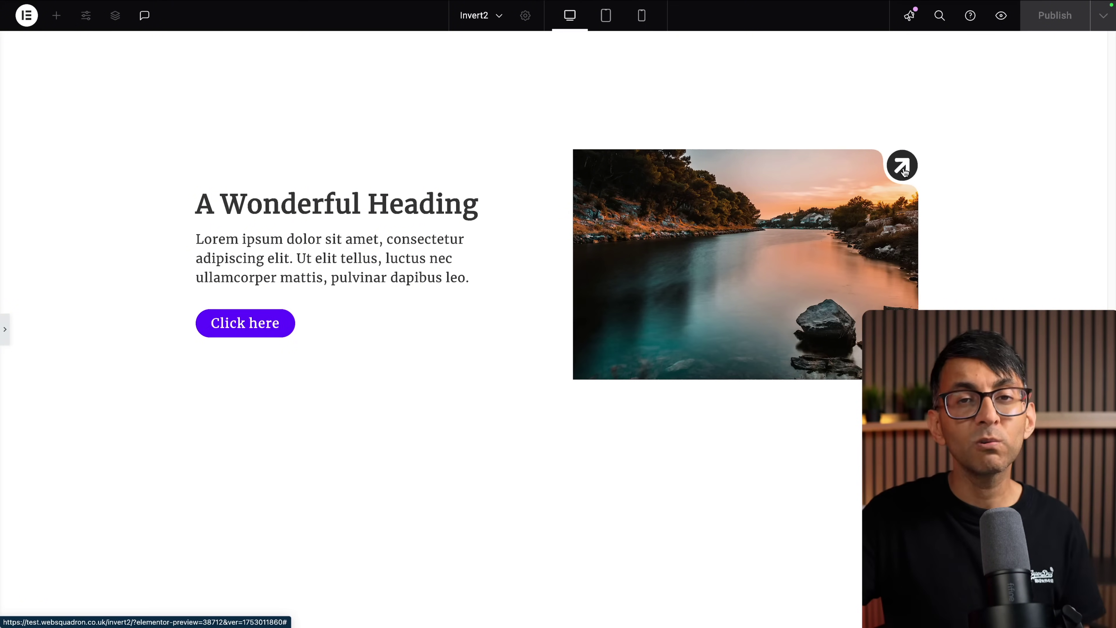
Step: In the Navigator, step through the text column's Heading and Button, then the image-and-icon container
{"action": "key", "text": "super+i"}
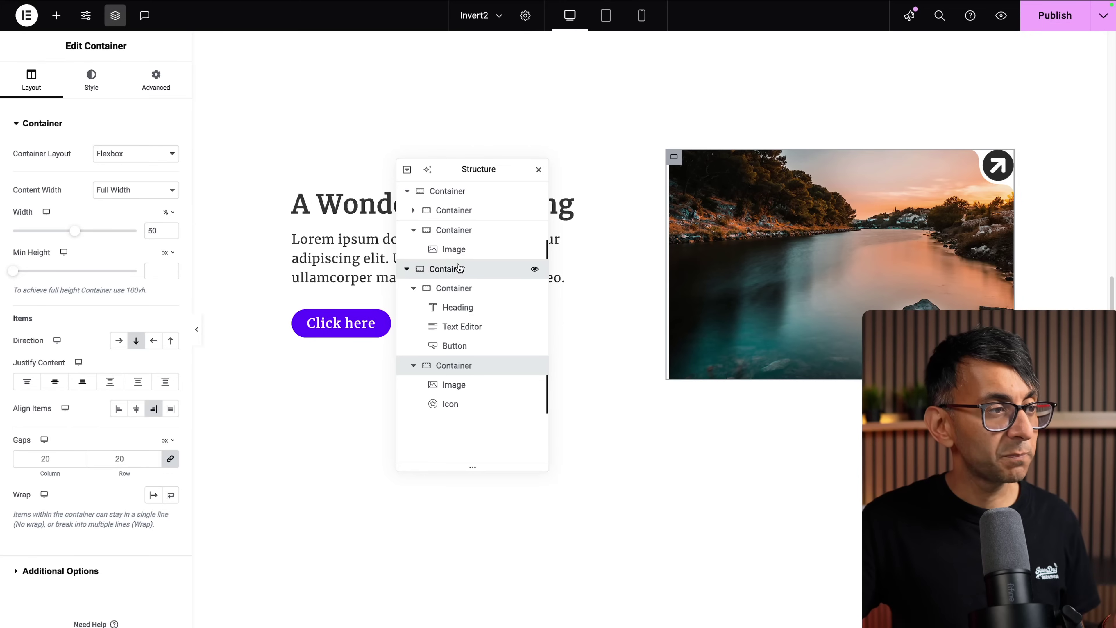
{"action": "left_click", "coordinate": [454, 289]}
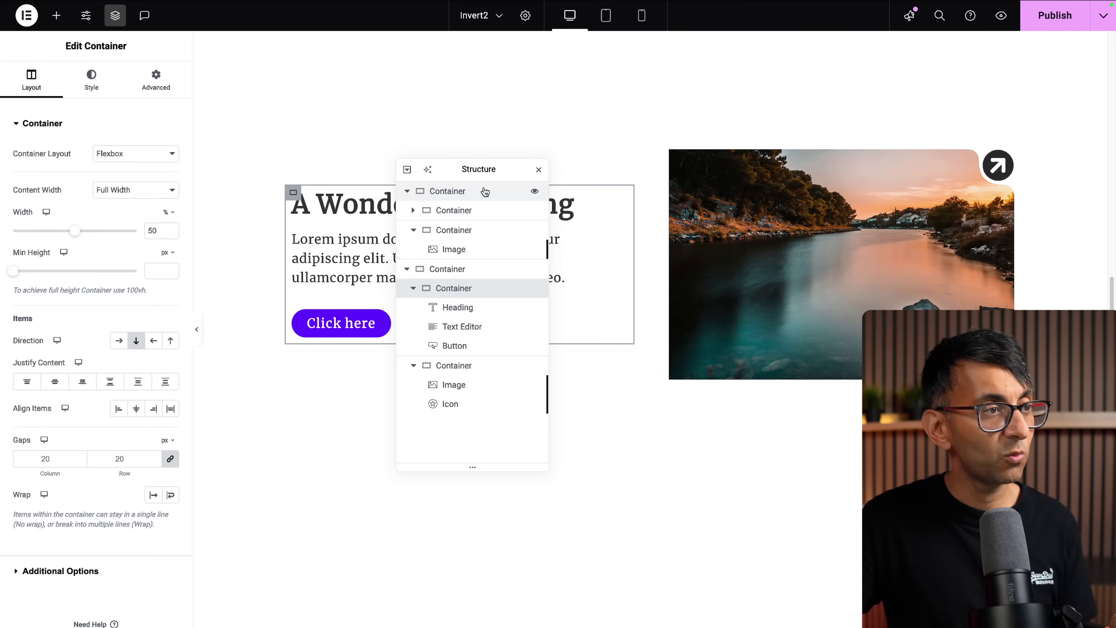
{"action": "left_click", "coordinate": [461, 309]}
{"action": "left_click", "coordinate": [455, 346]}
{"action": "left_click_drag", "start_coordinate": [483, 171], "coordinate": [527, 194]}
{"action": "left_click", "coordinate": [461, 387]}
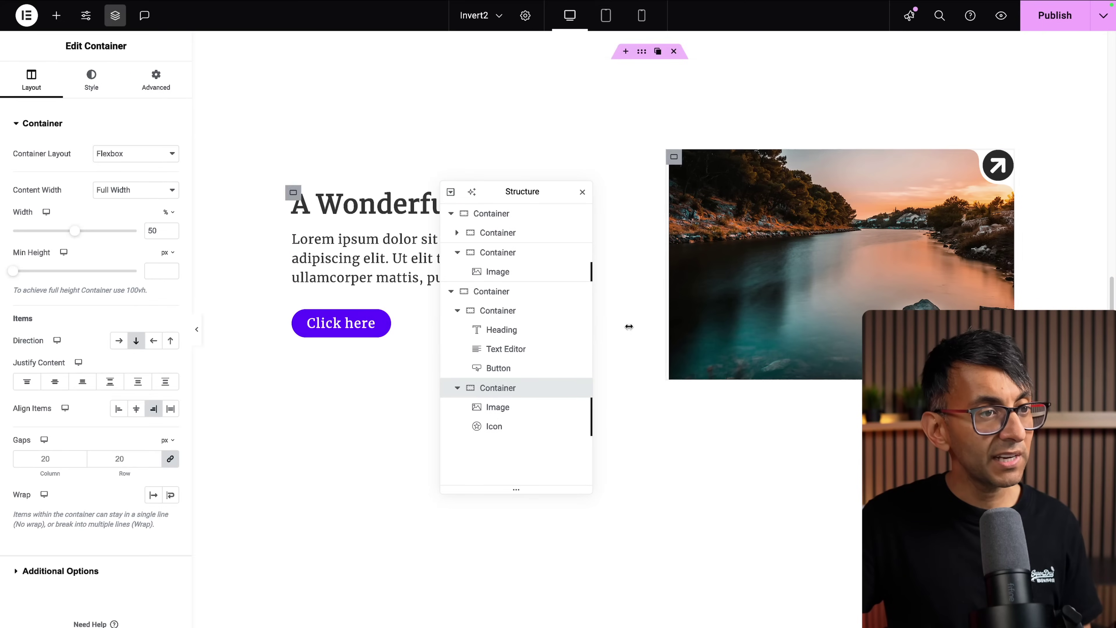
Step: Select the masked Image and inspect the mask-image line in its Custom CSS
{"action": "left_click", "coordinate": [529, 402]}
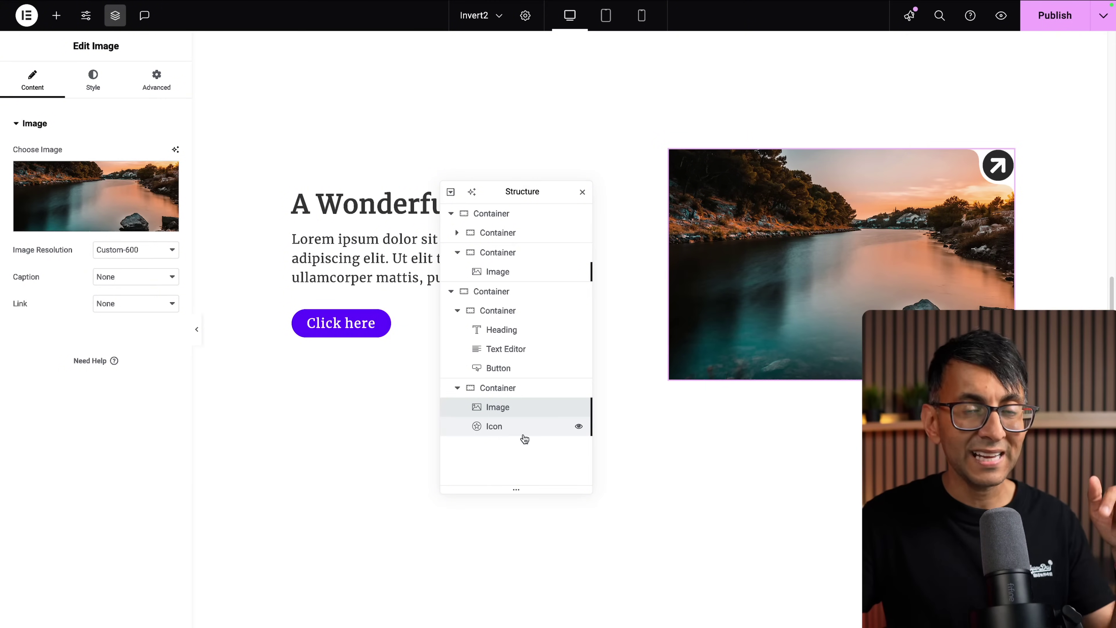
{"action": "left_click", "coordinate": [157, 80]}
{"action": "left_click", "coordinate": [110, 533]}
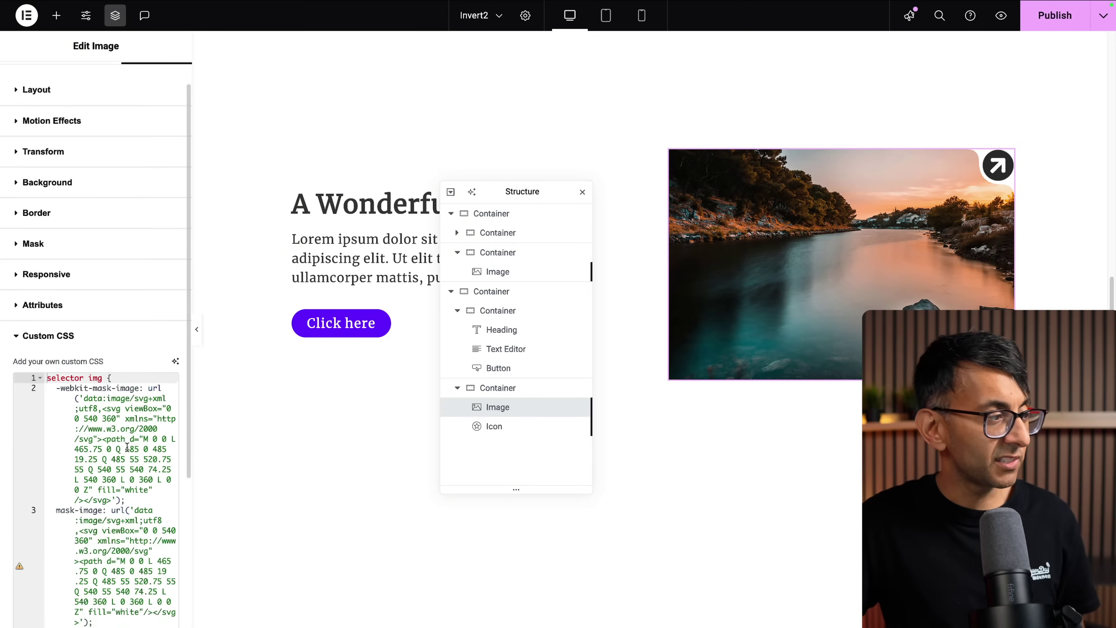
{"action": "scroll", "coordinate": [129, 398], "scroll_direction": "down", "scroll_amount": 3}
{"action": "left_click", "coordinate": [128, 398]}
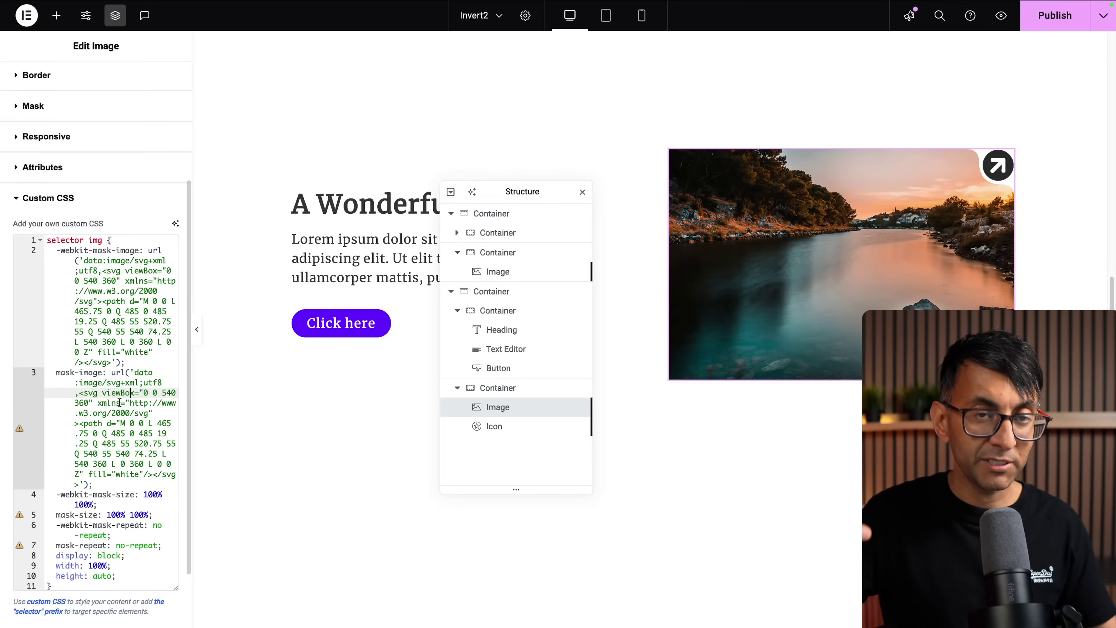
Step: Select the arrow Icon and confirm Position Absolute, anchored top and right at 0 px
{"action": "left_click", "coordinate": [525, 426]}
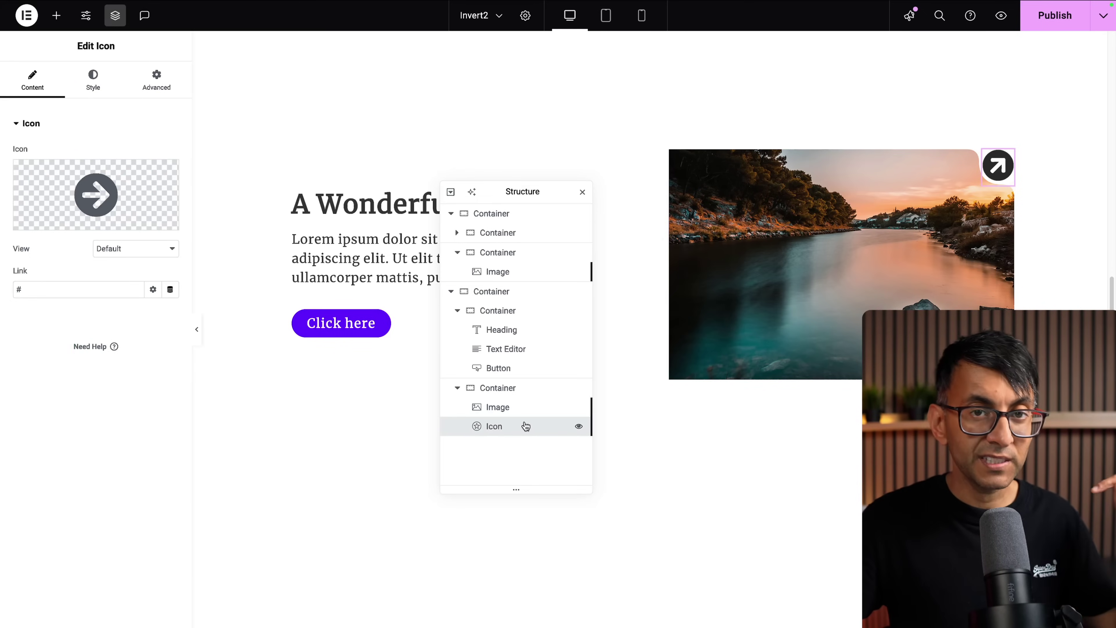
{"action": "left_click", "coordinate": [156, 81]}
{"action": "scroll", "coordinate": [142, 300], "scroll_direction": "down", "scroll_amount": 3}
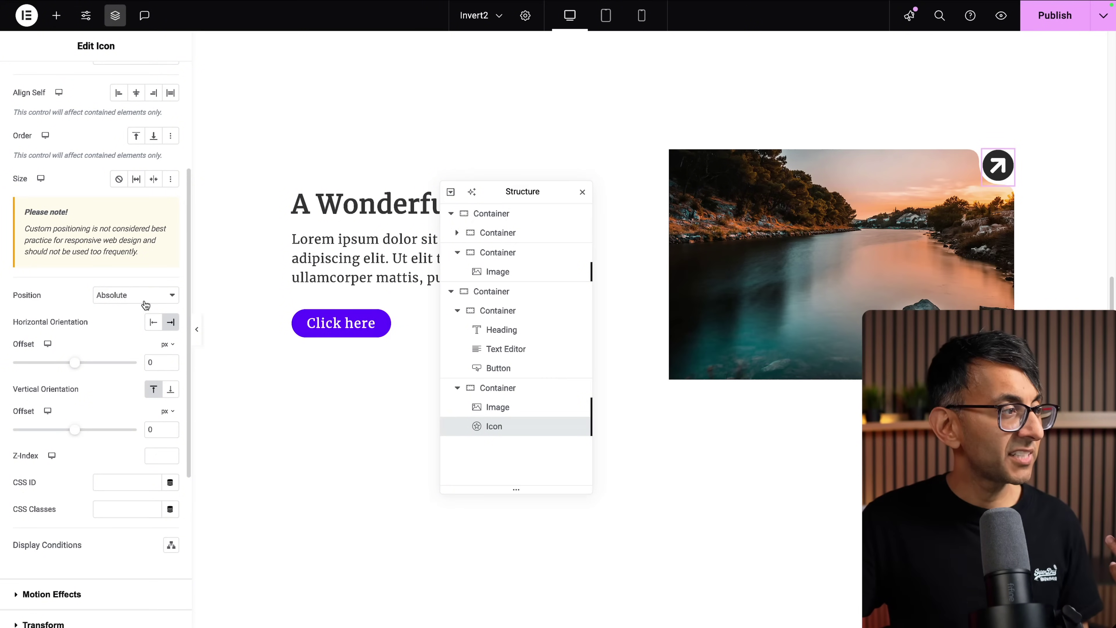
{"action": "scroll", "coordinate": [145, 303], "scroll_direction": "down", "scroll_amount": 3}
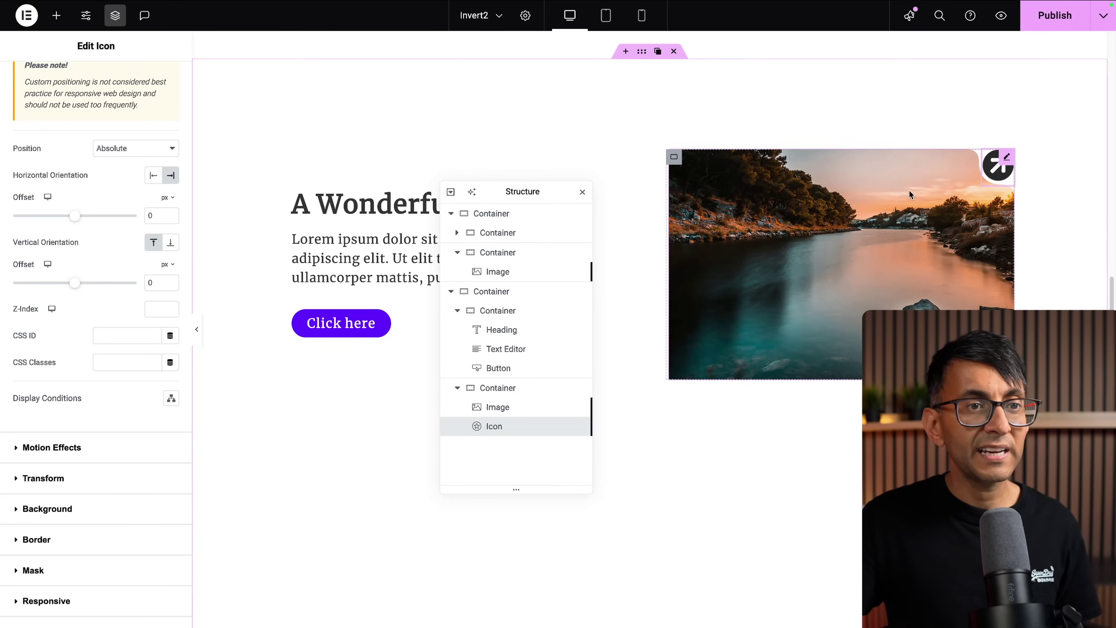
{"action": "left_click", "coordinate": [197, 329]}
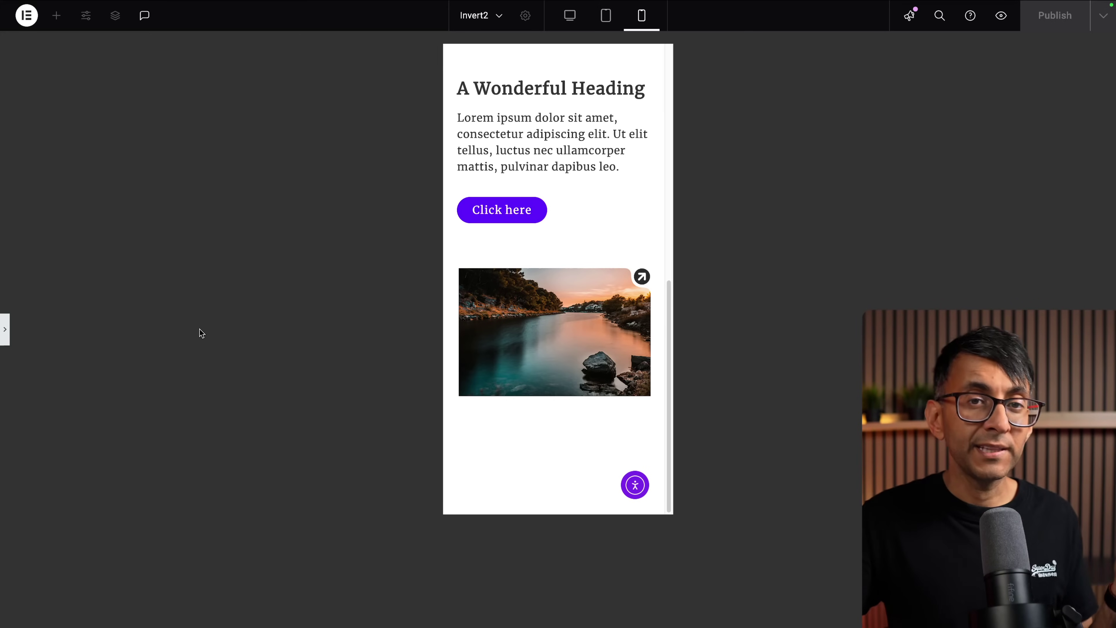